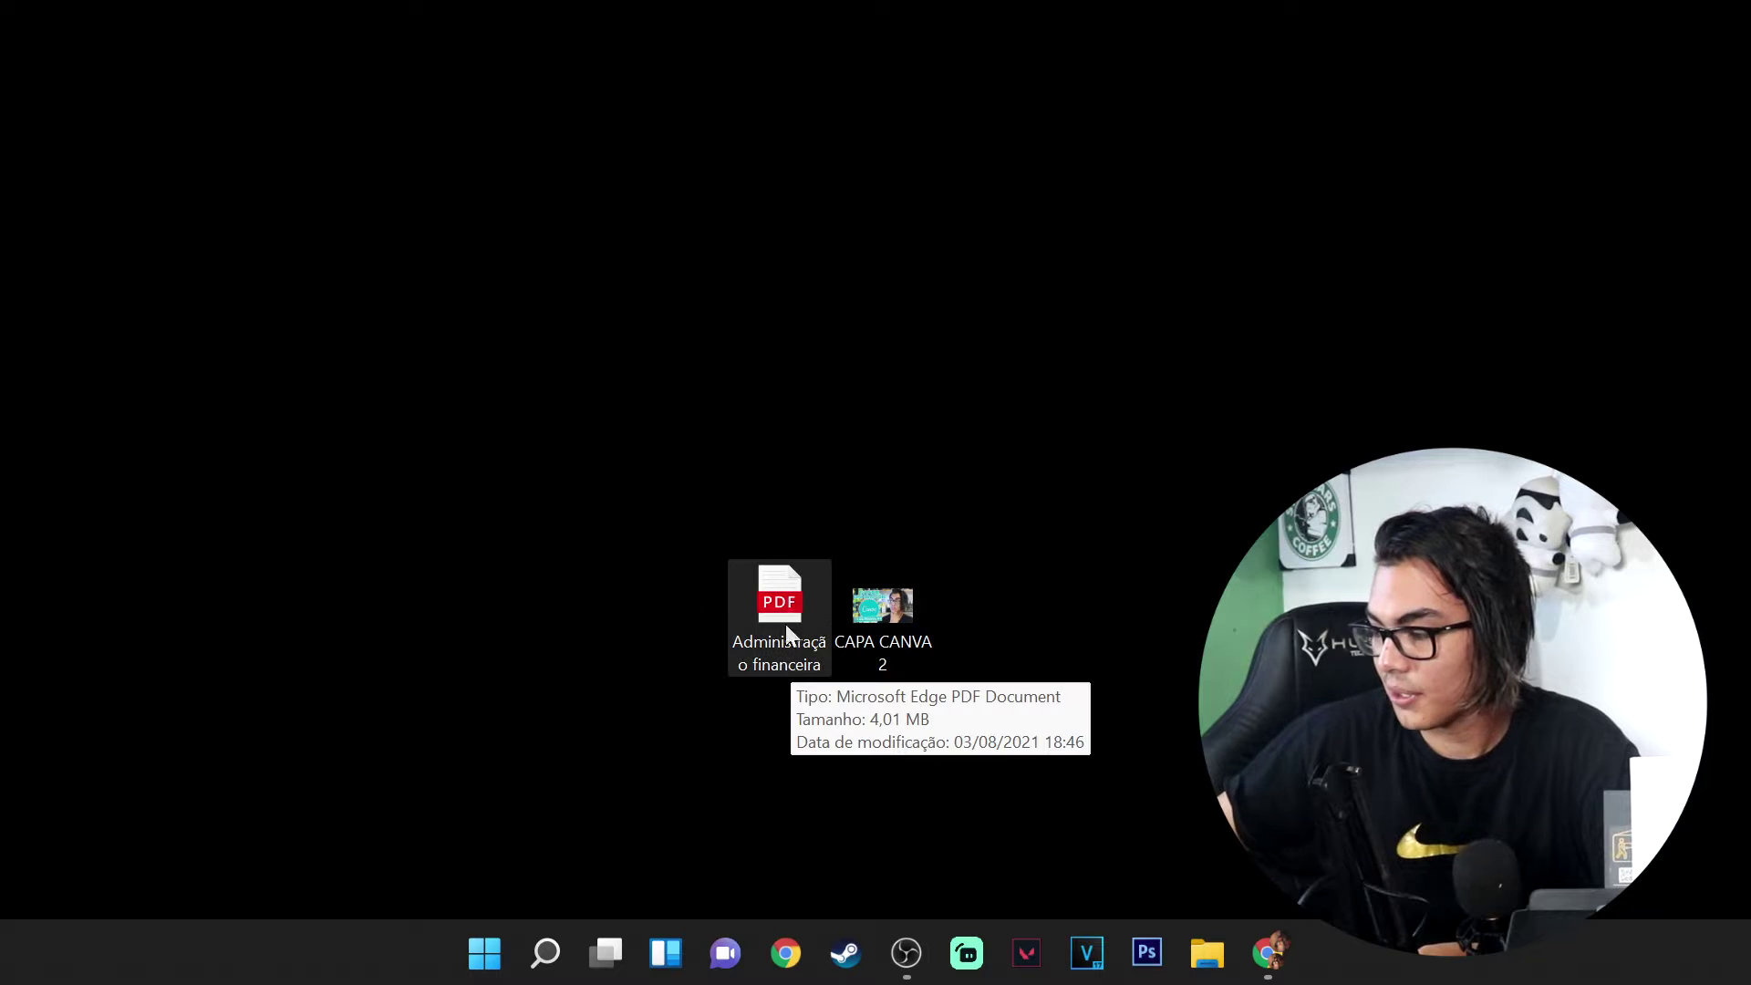
Step: Open the Imprimir Imagens print dialog for the CAPA CANVA 2 image on the desktop
mouse_move(882, 607)
mouse_down()
mouse_move(947, 616)
mouse_move(888, 600)
mouse_up()
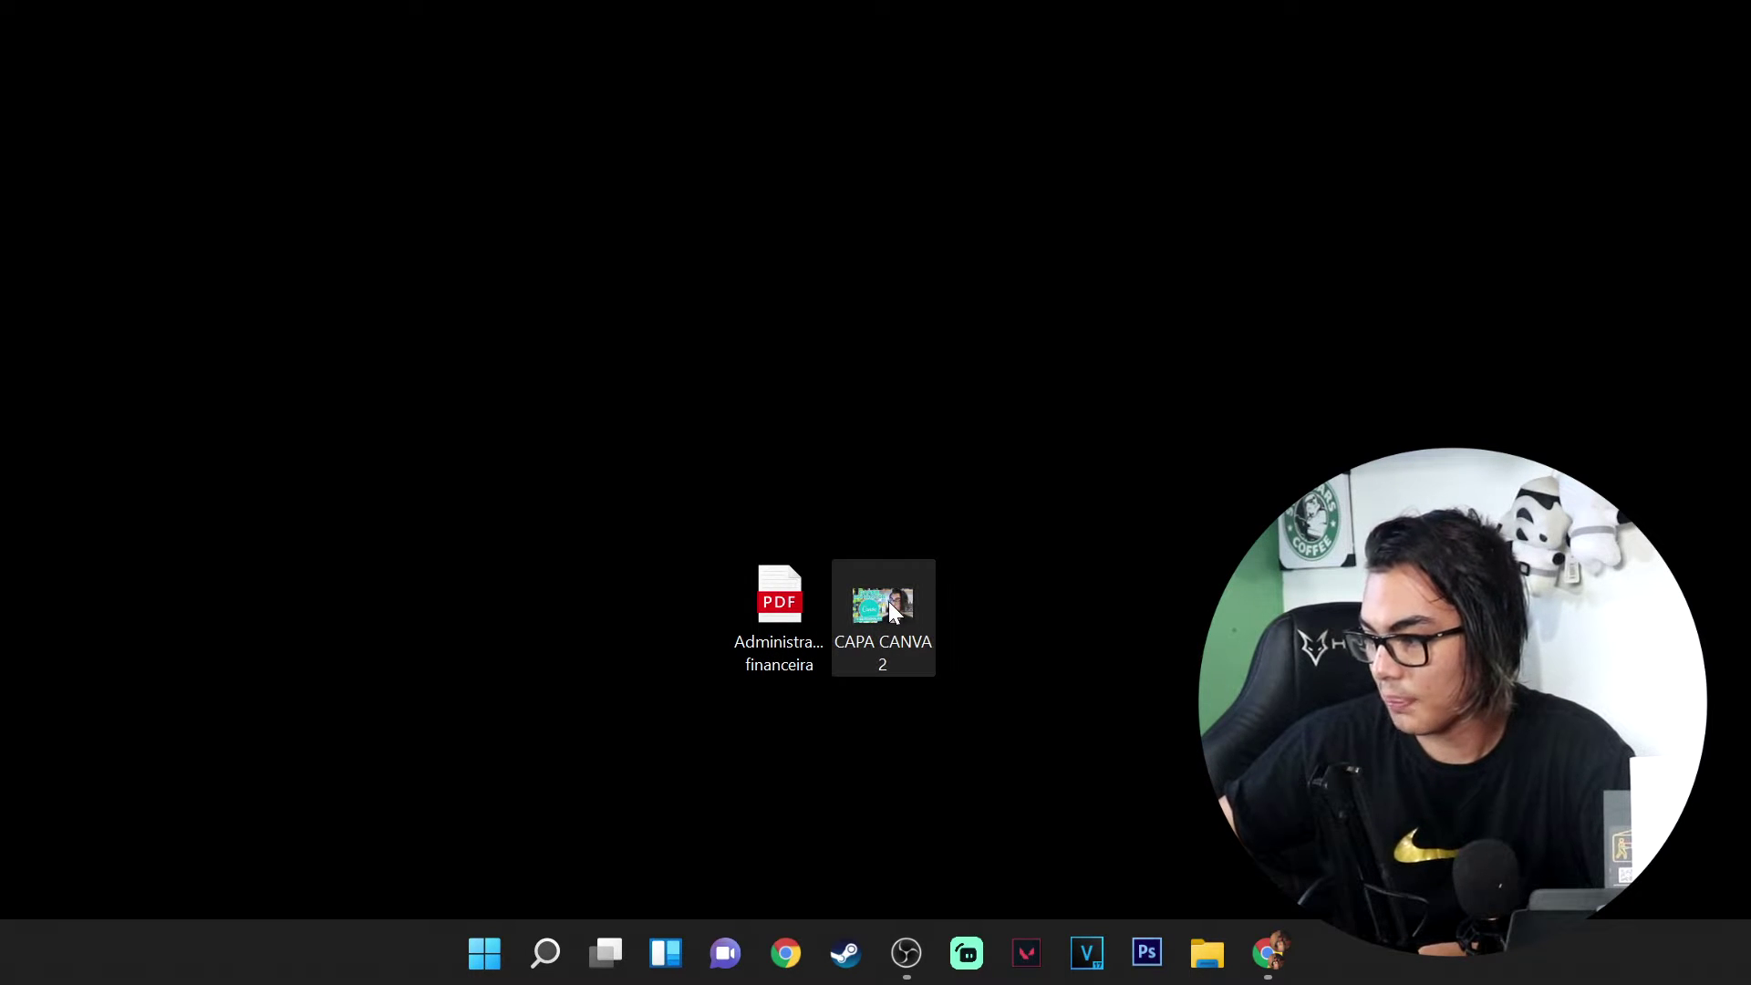
double_click(888, 600)
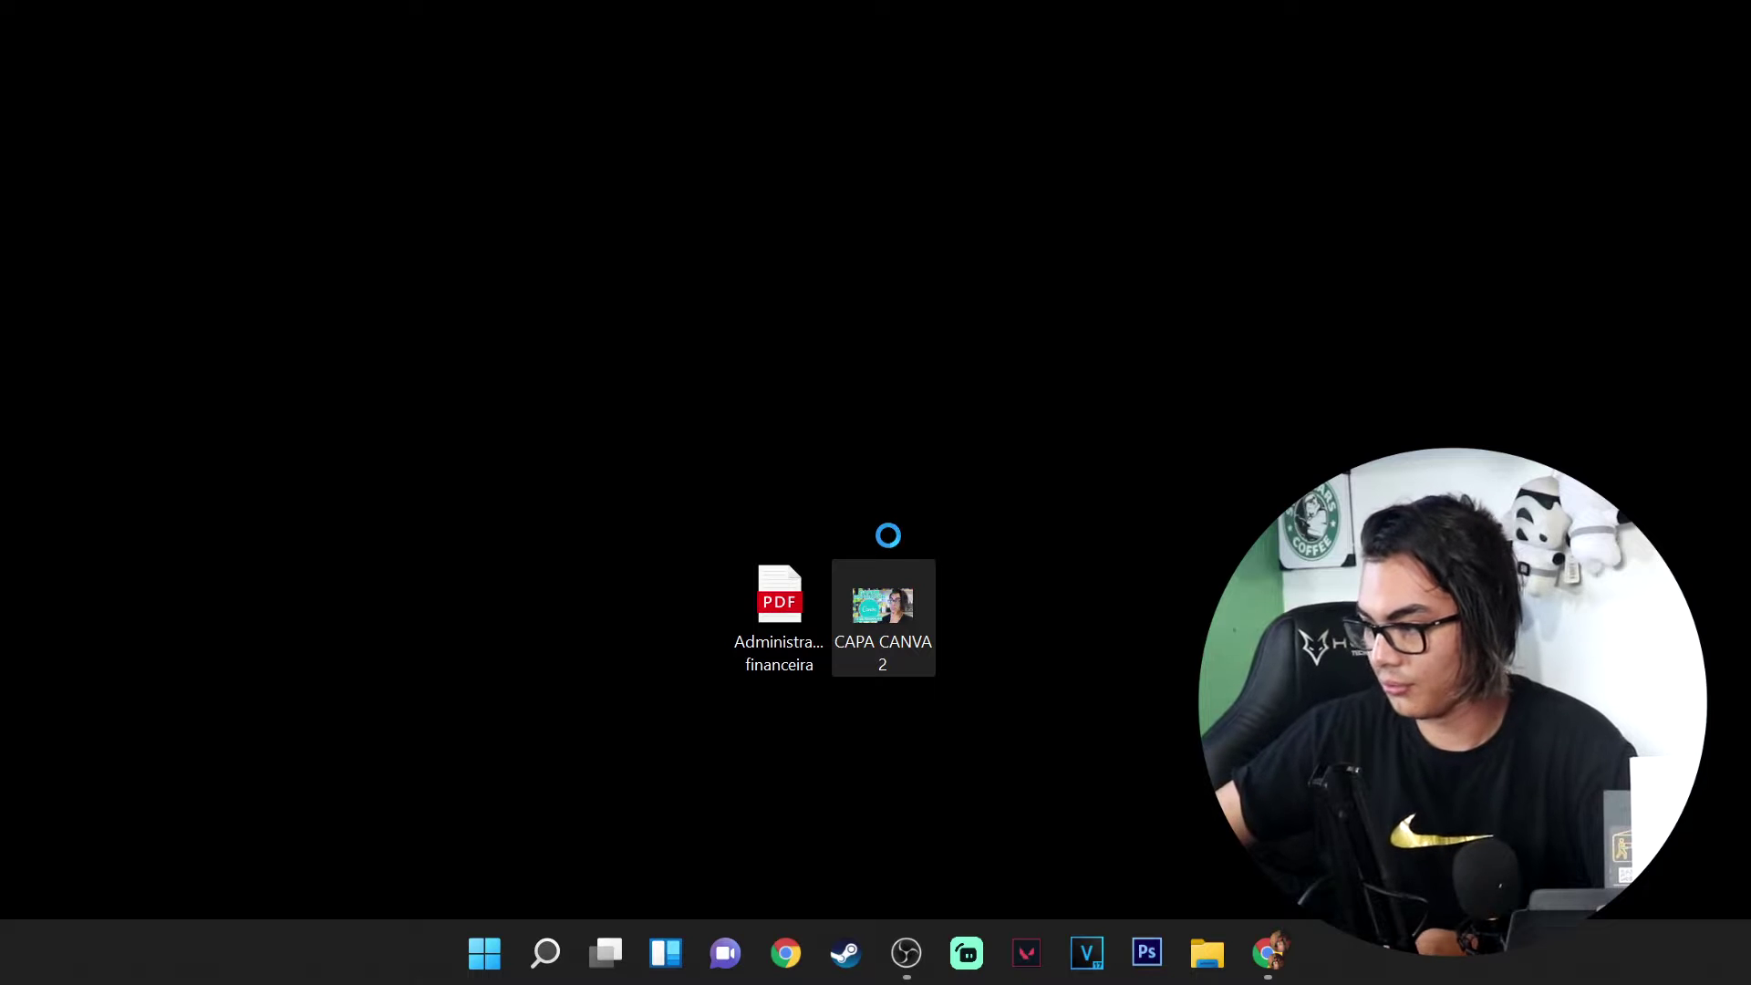
right_click(886, 593)
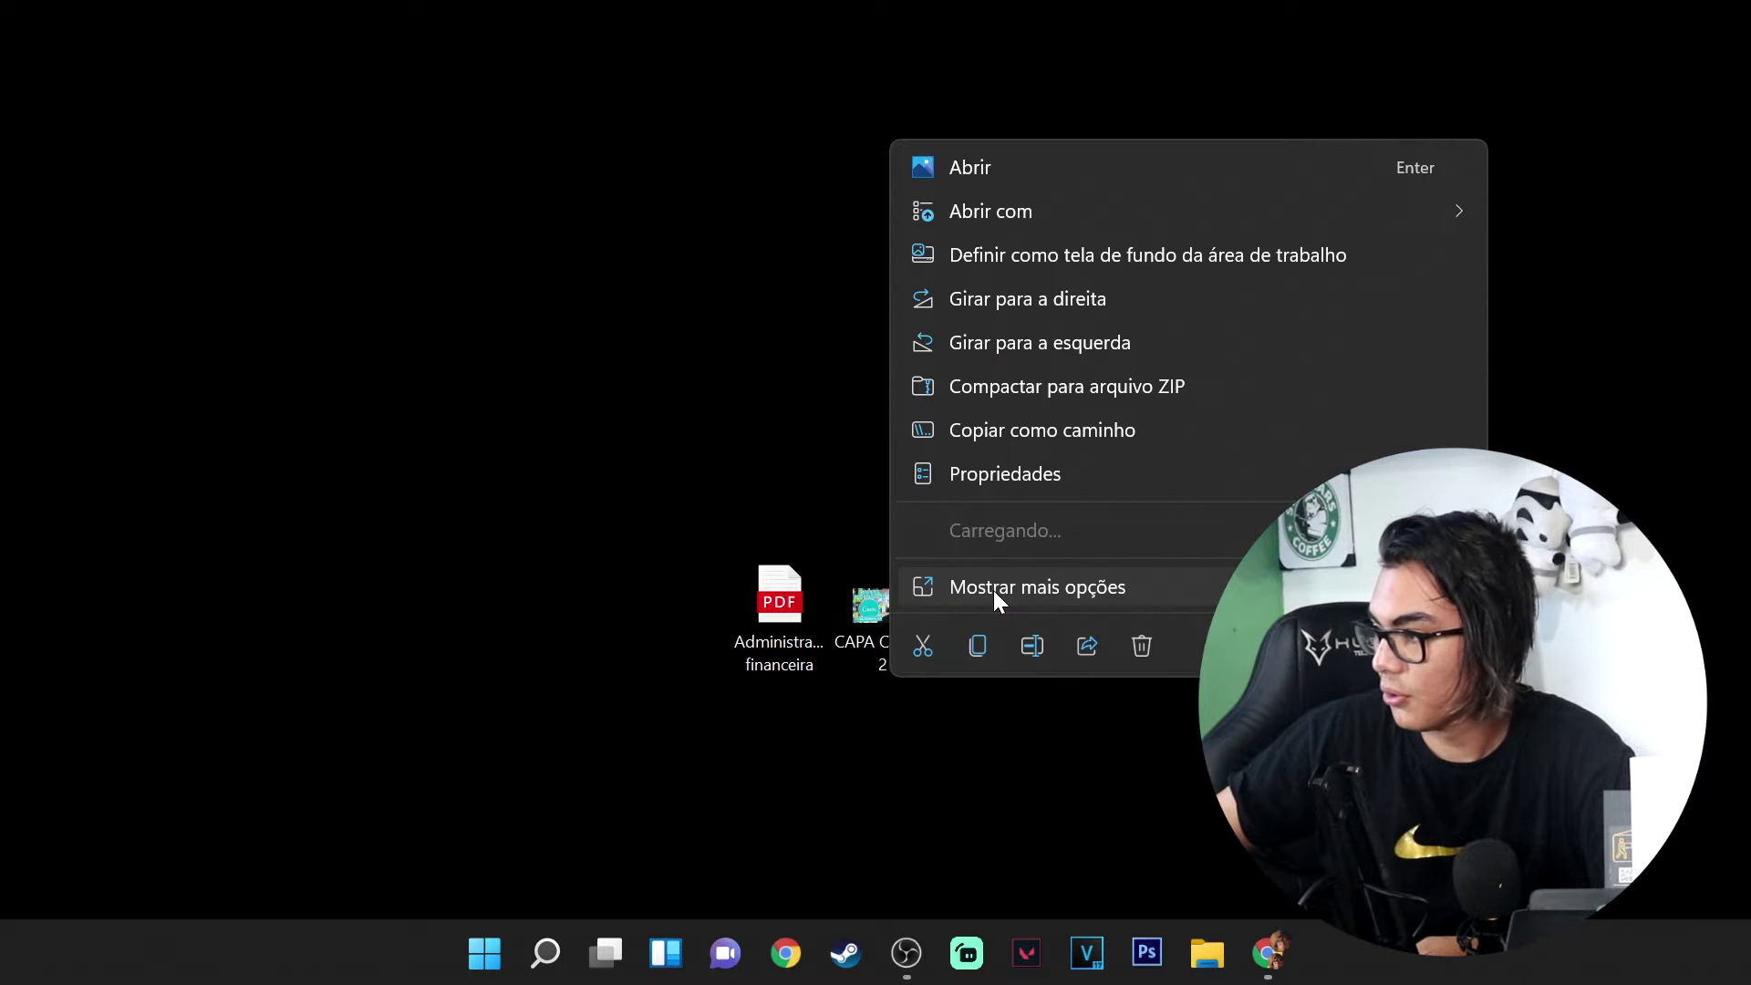
click(982, 588)
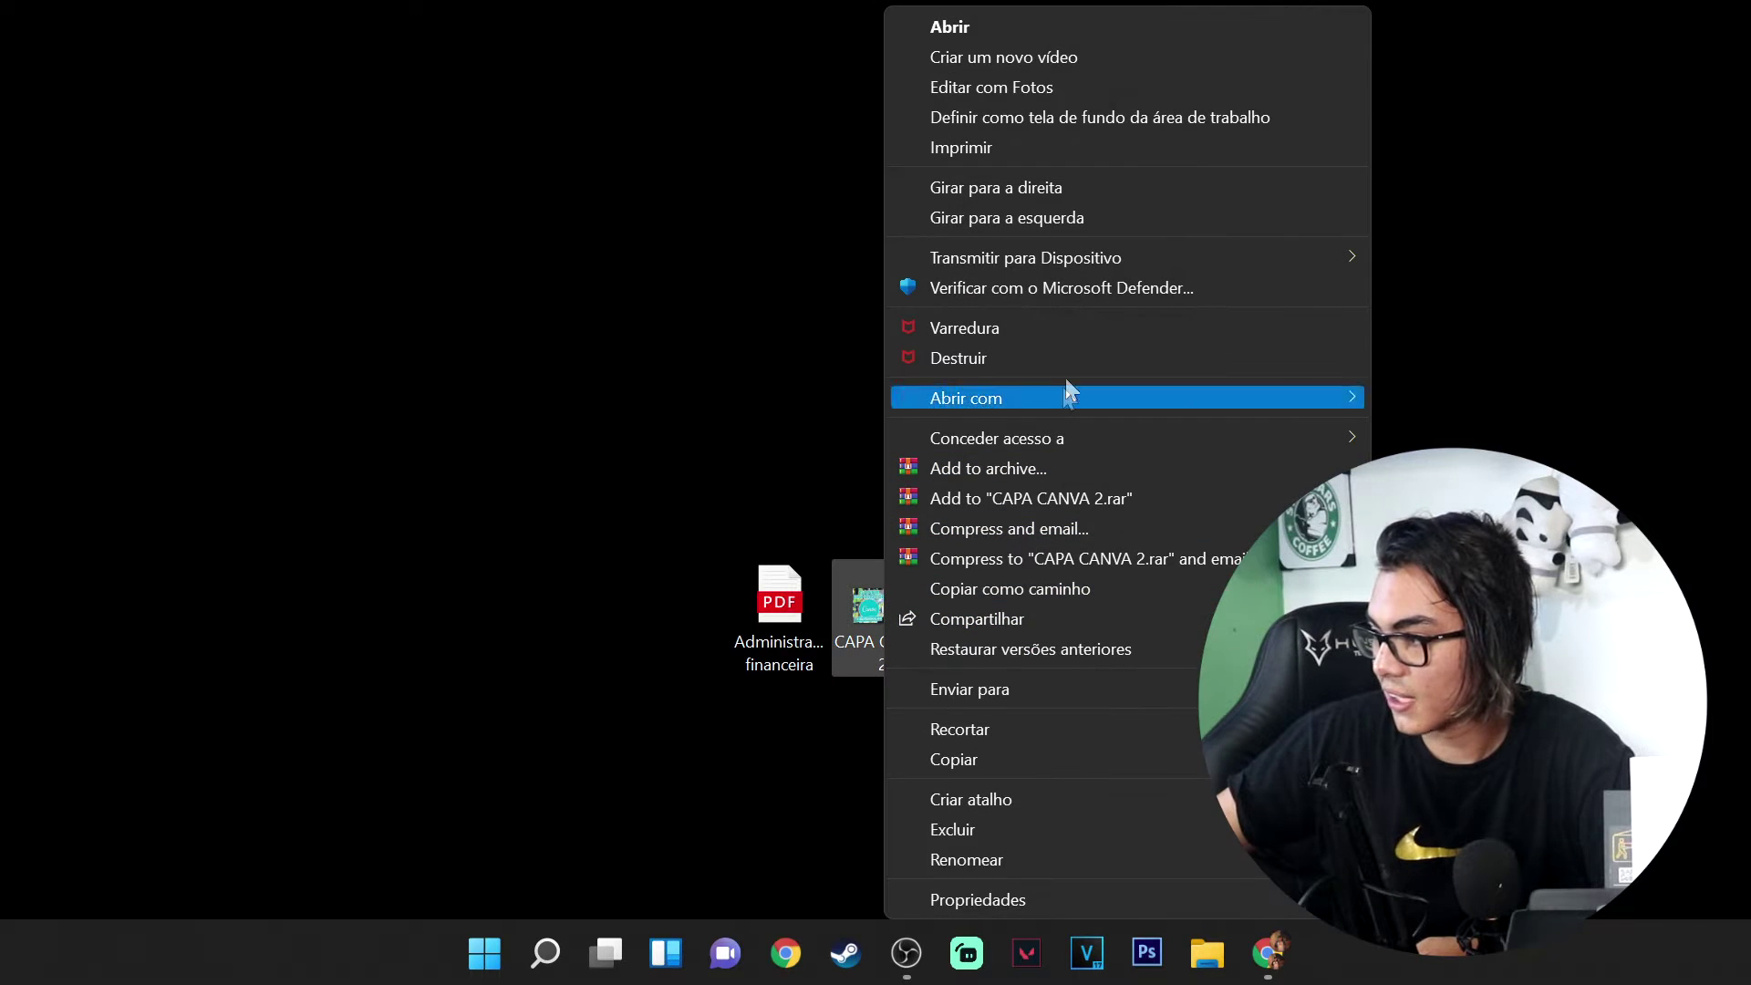
click(1070, 151)
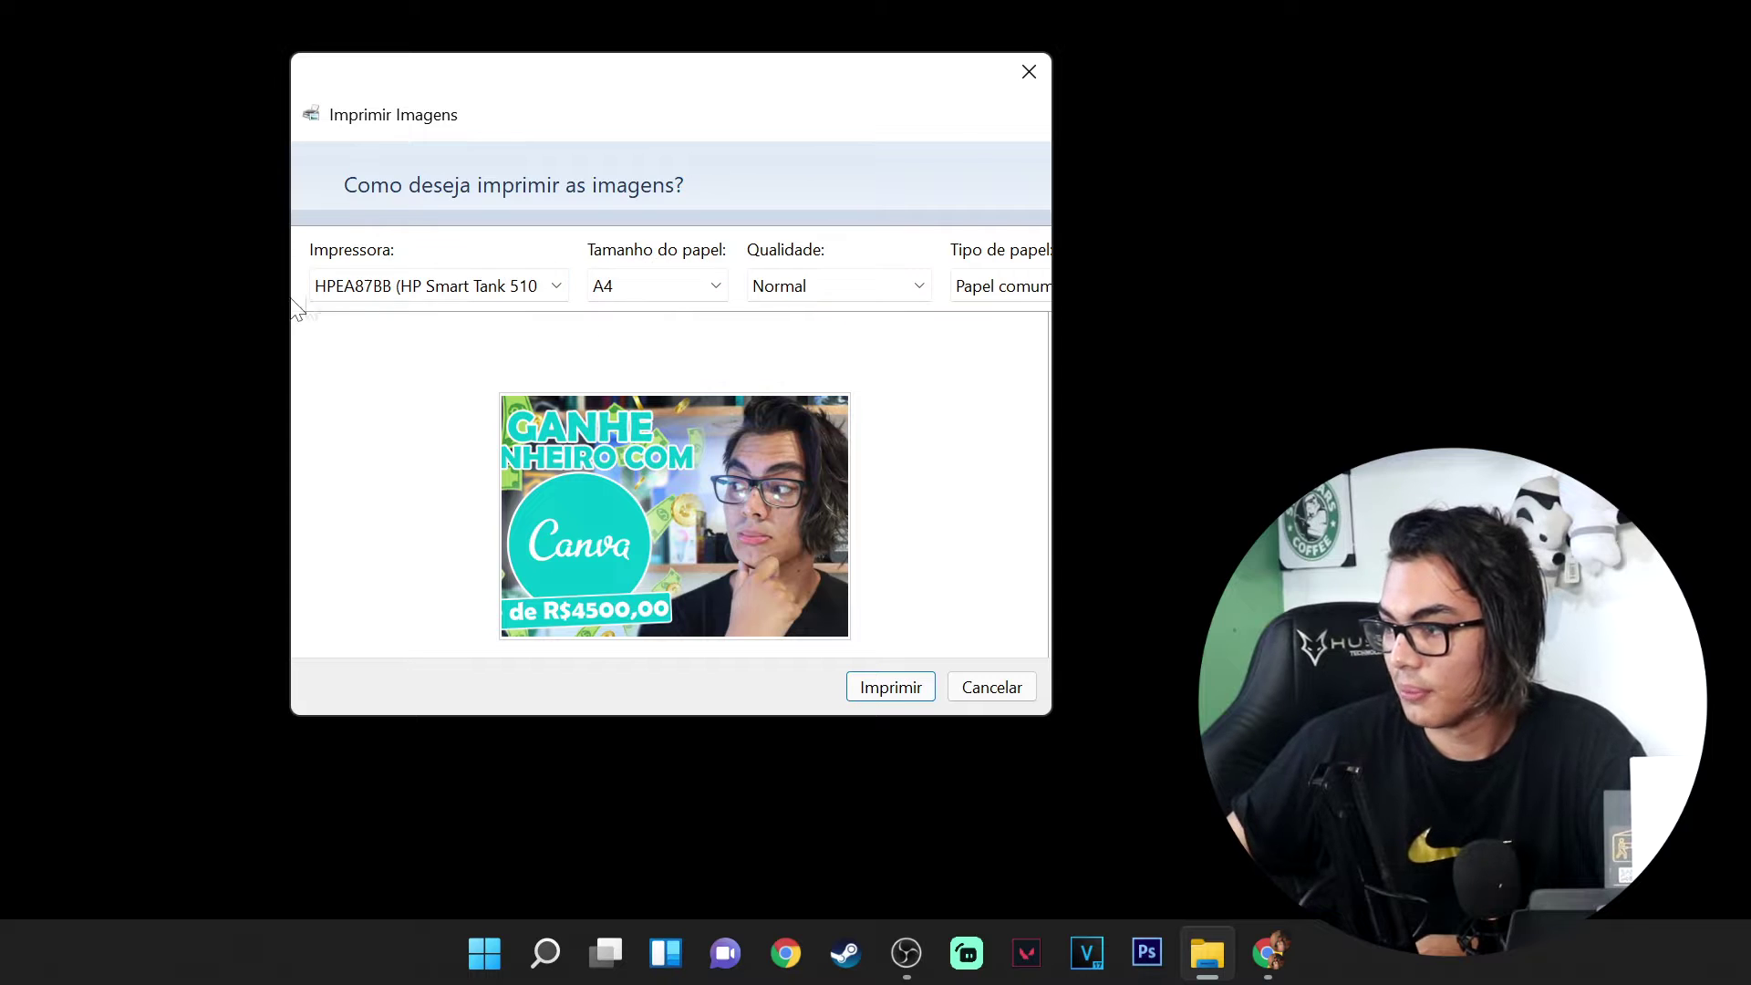
Step: Select the HPEA87BB (HP Smart Tank 510 series) printer with A4 as the paper size
click(378, 278)
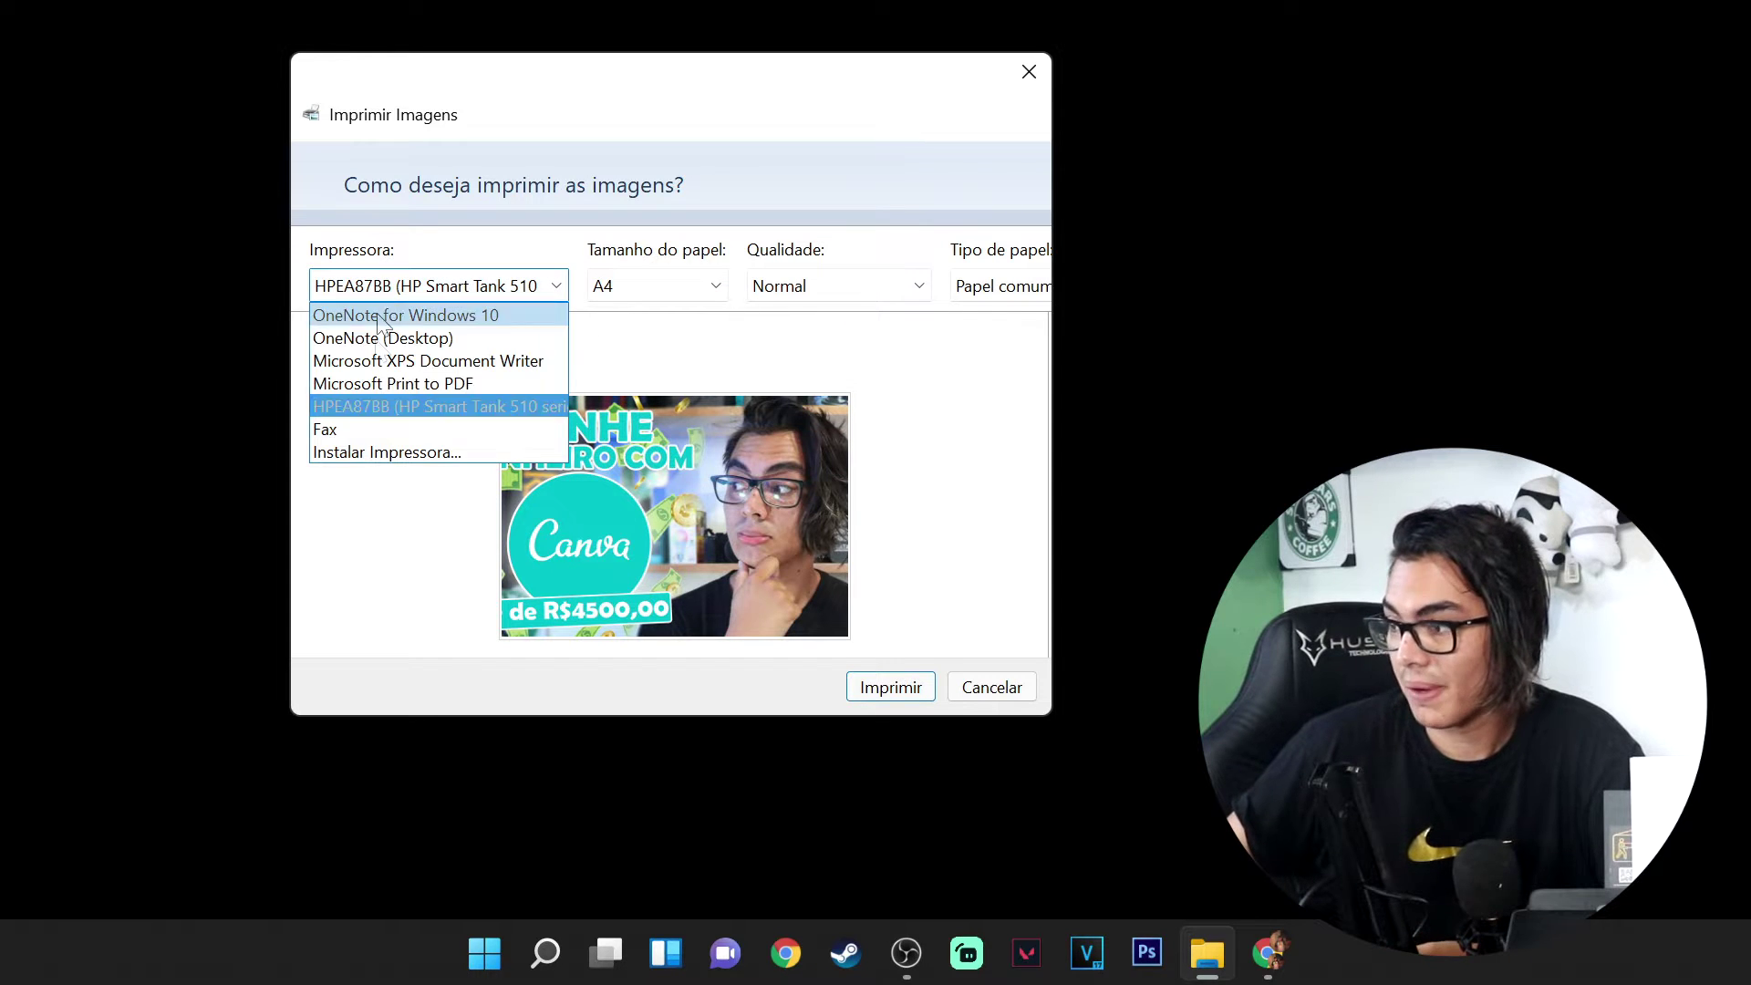
click(396, 406)
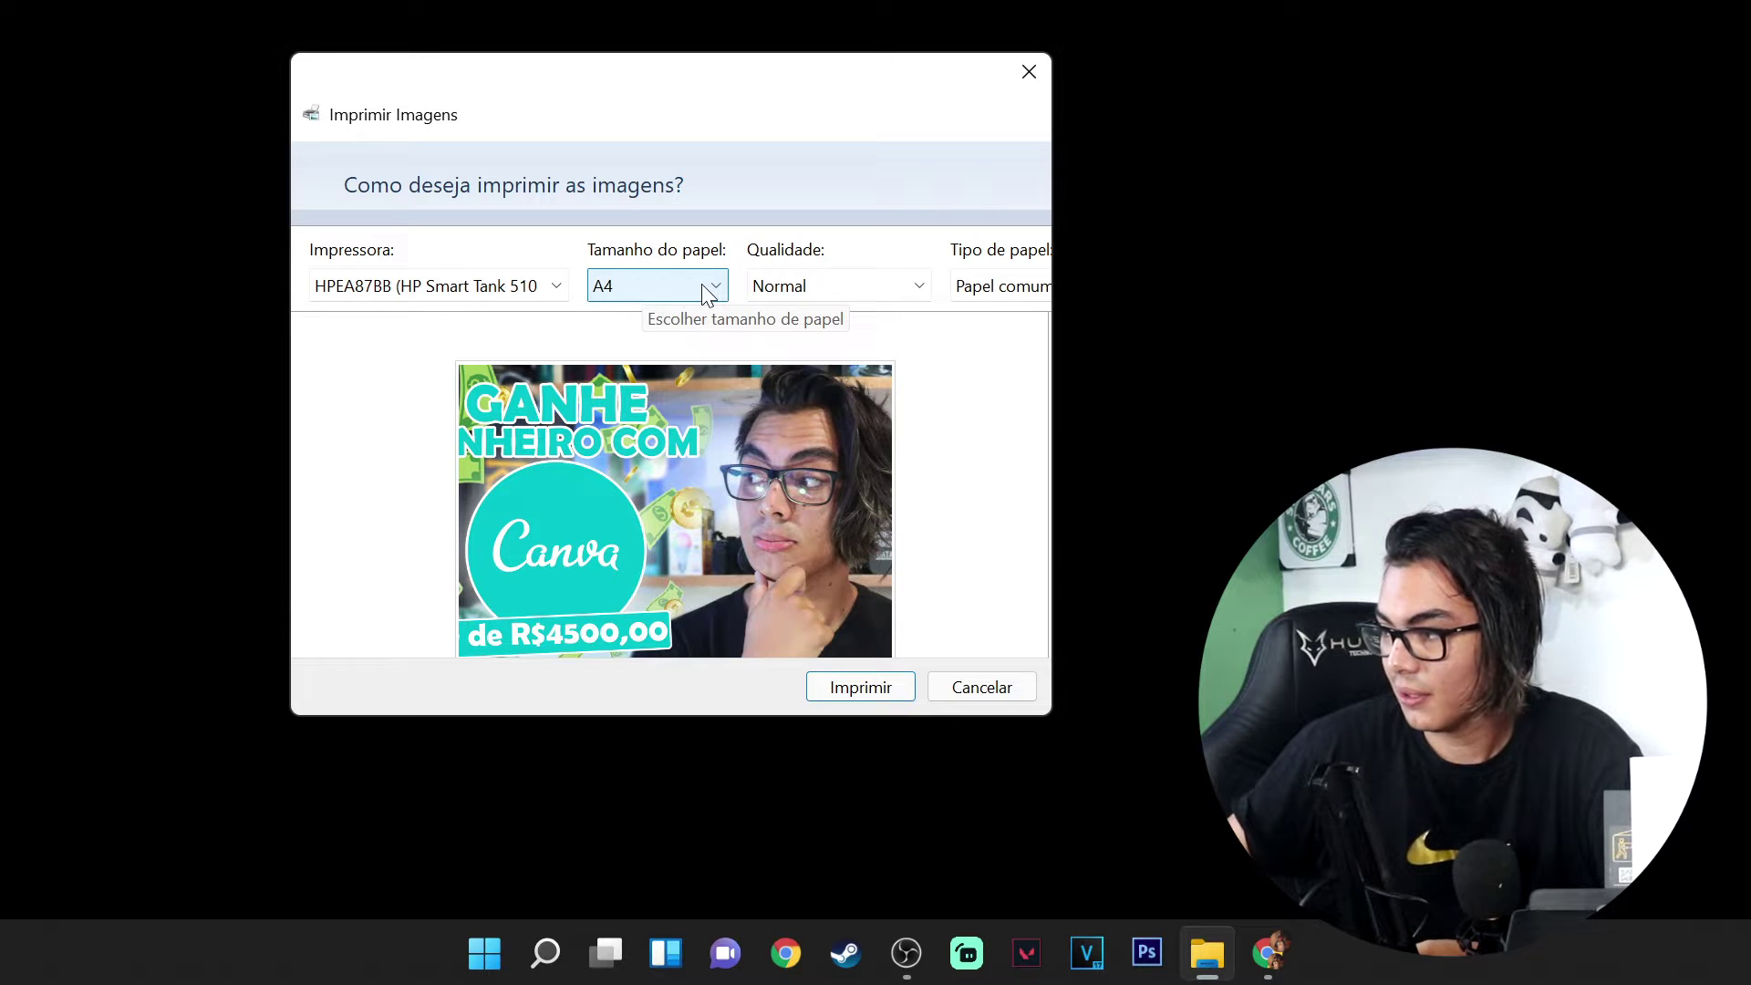
click(675, 285)
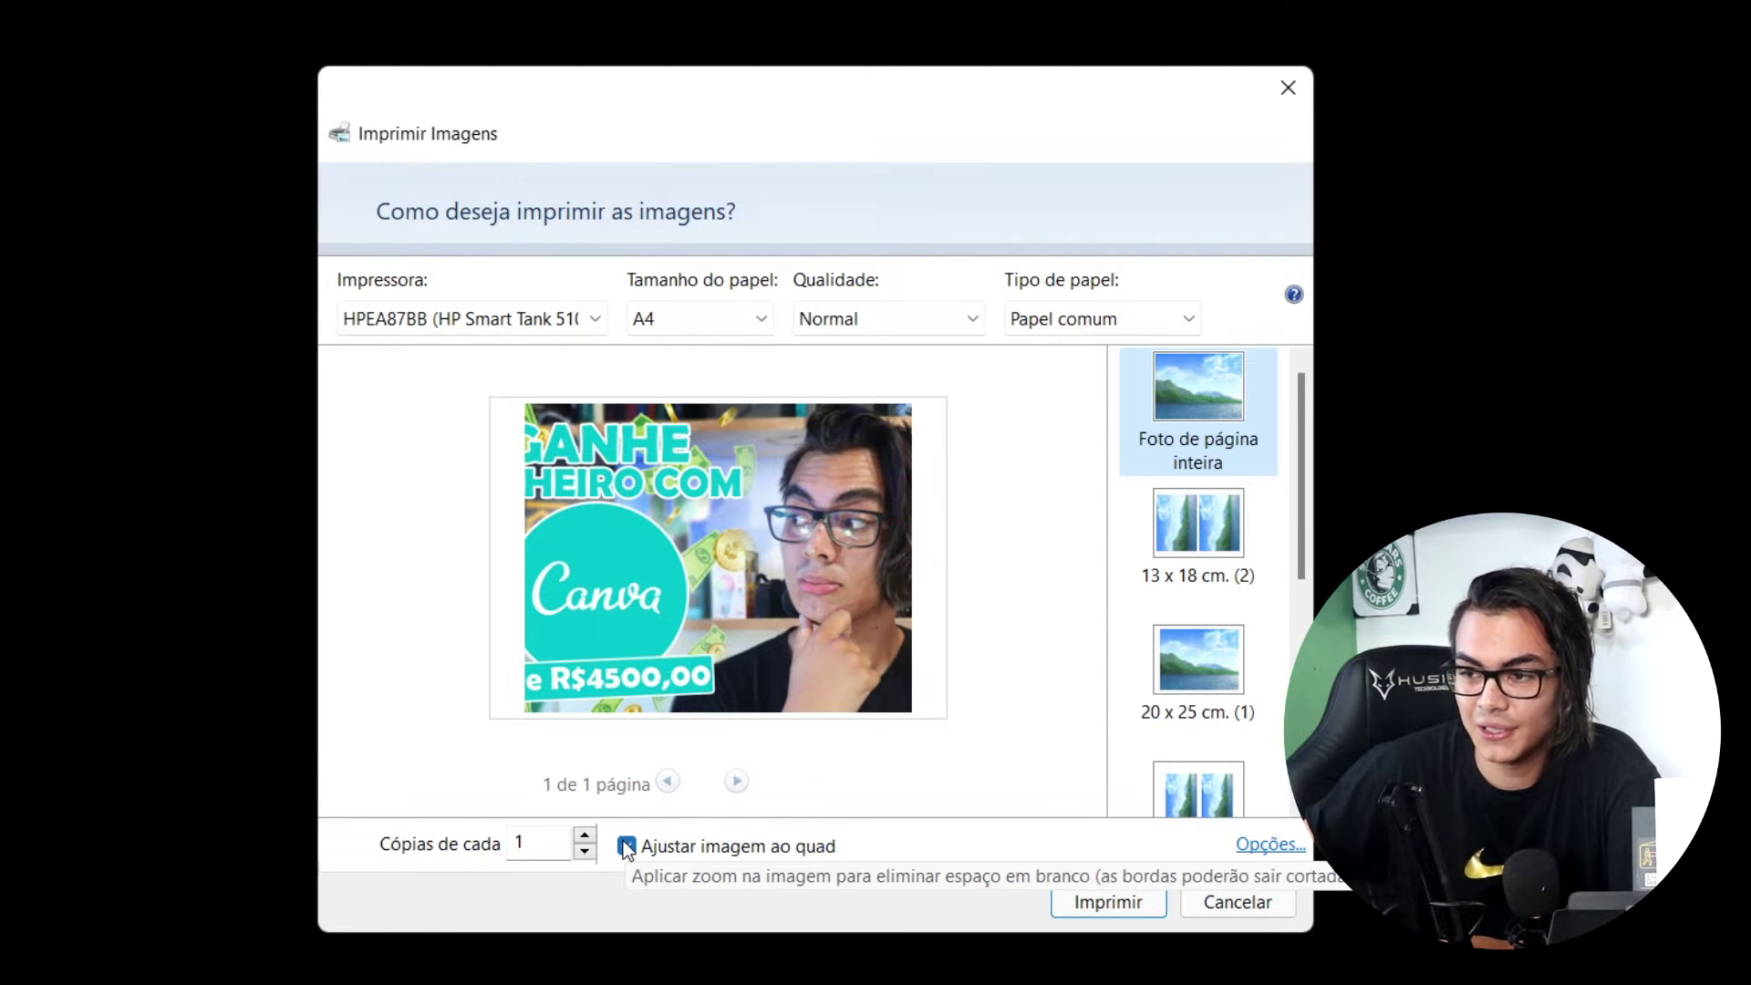
Step: Compare the print preview with and without Ajustar imagem ao quadro, leaving the option off
click(704, 850)
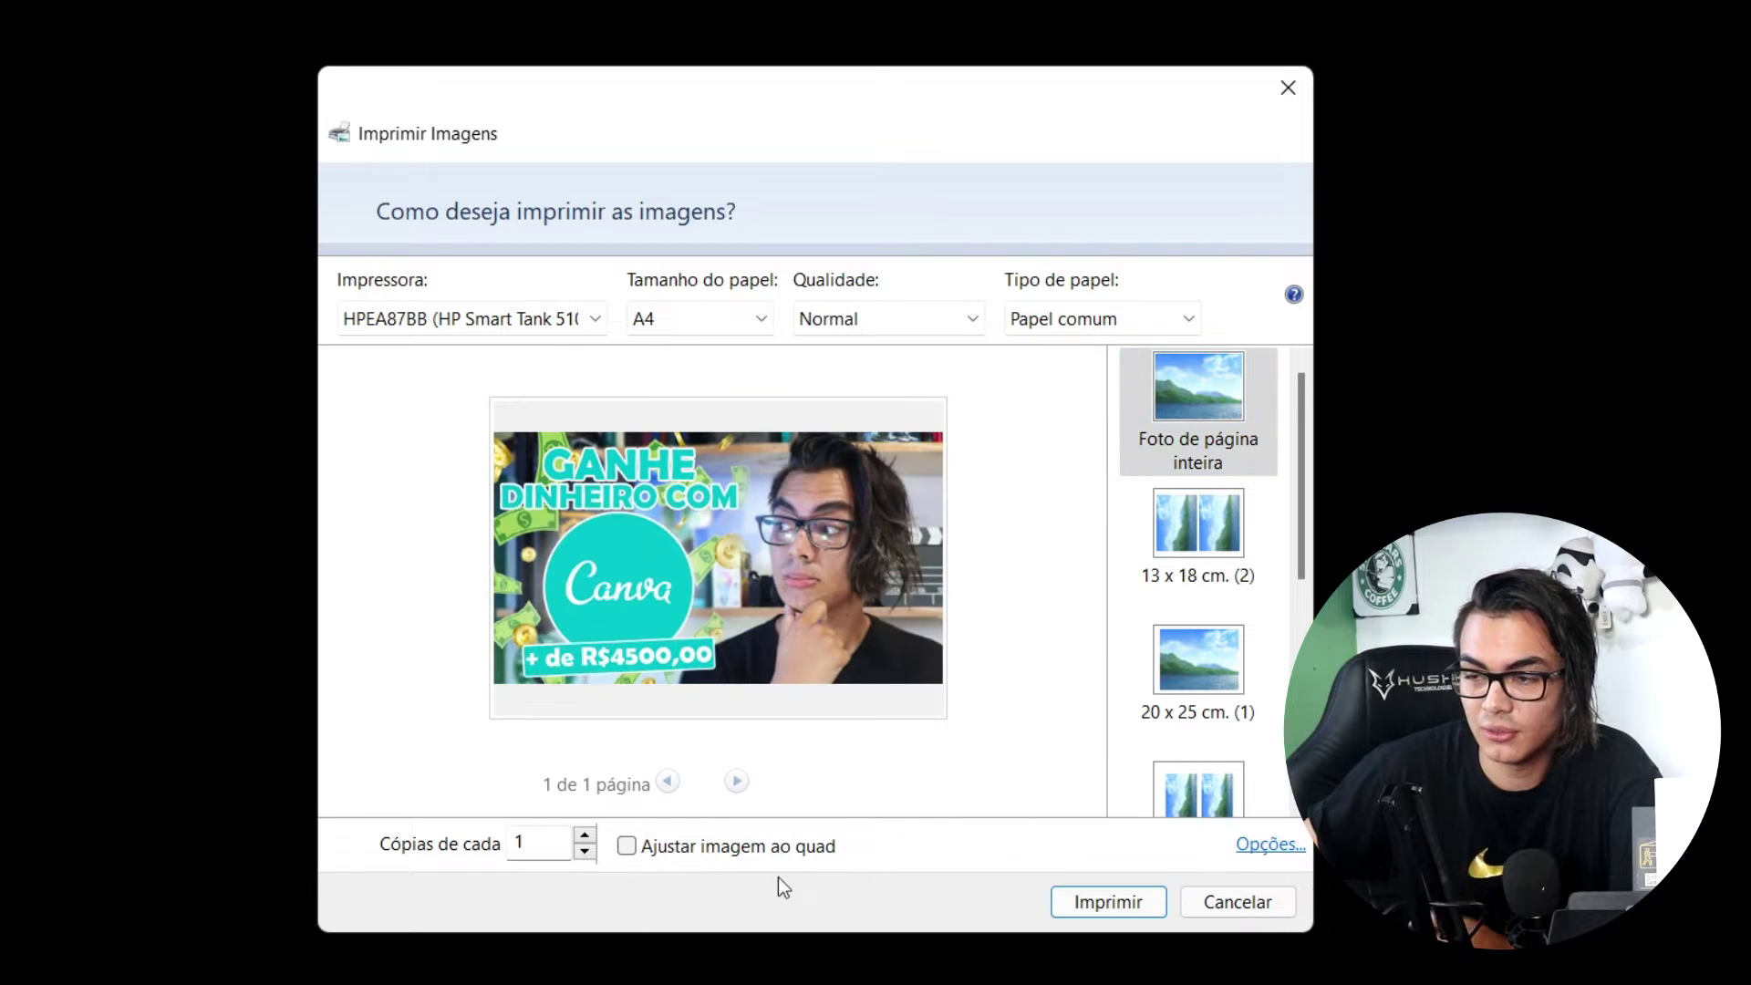
click(629, 853)
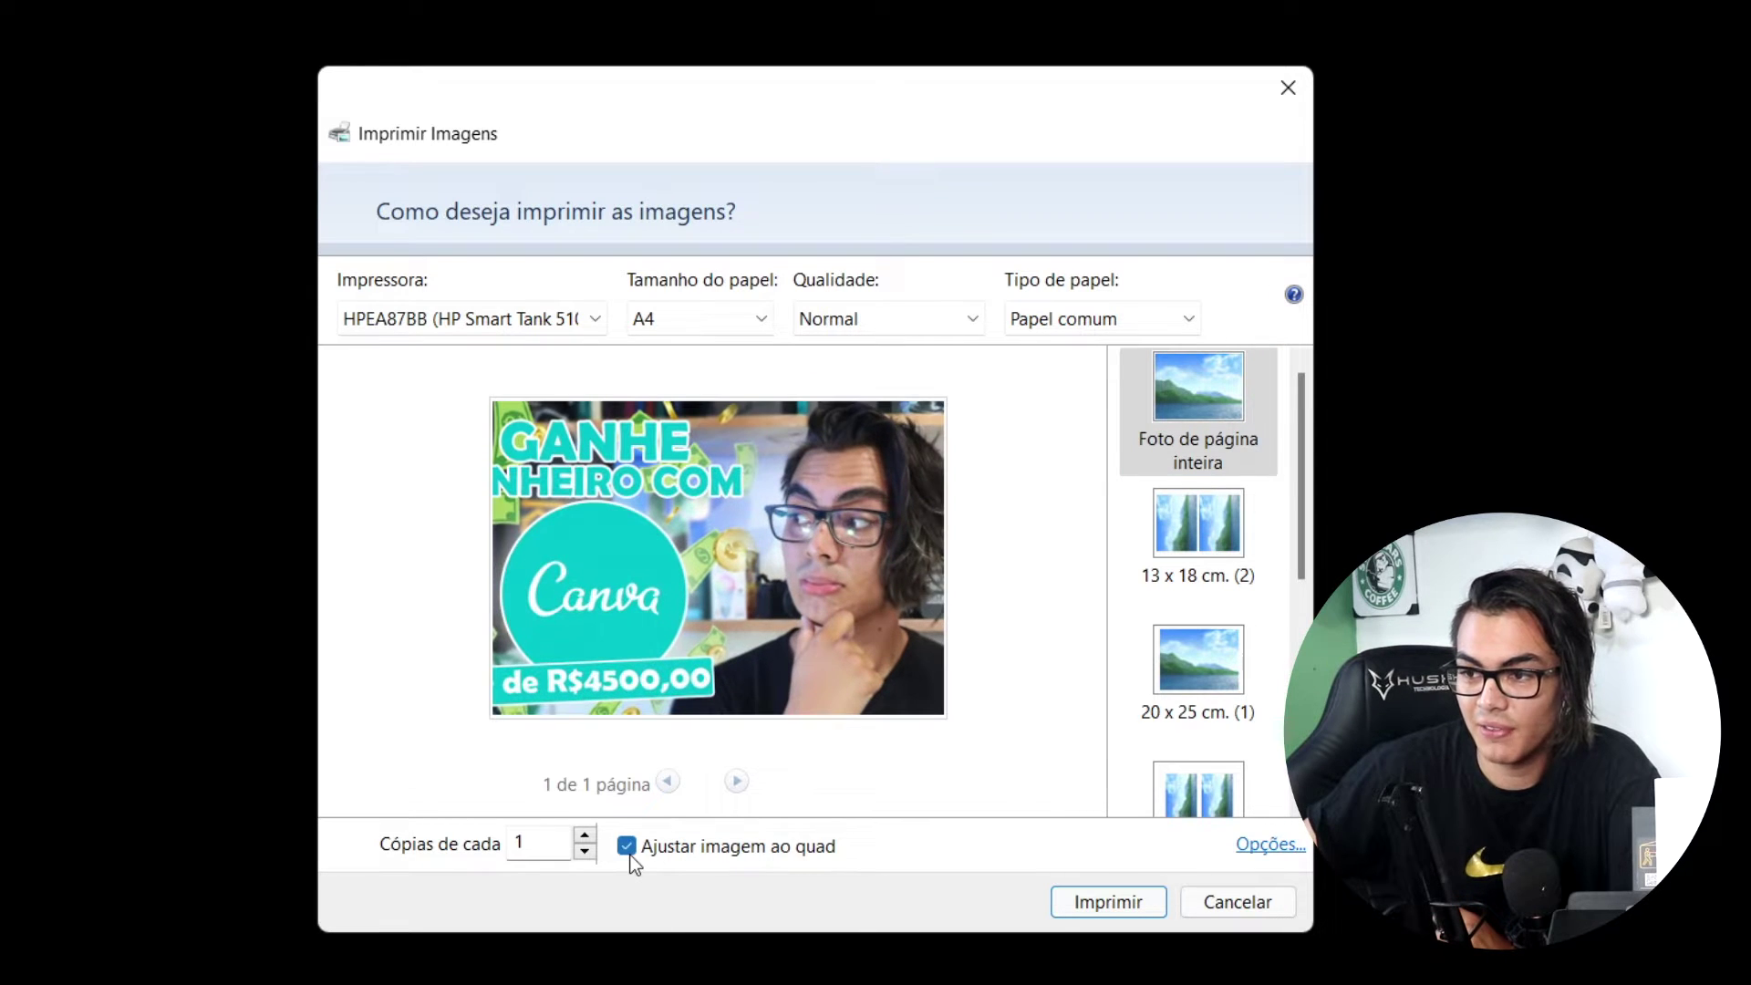
click(629, 854)
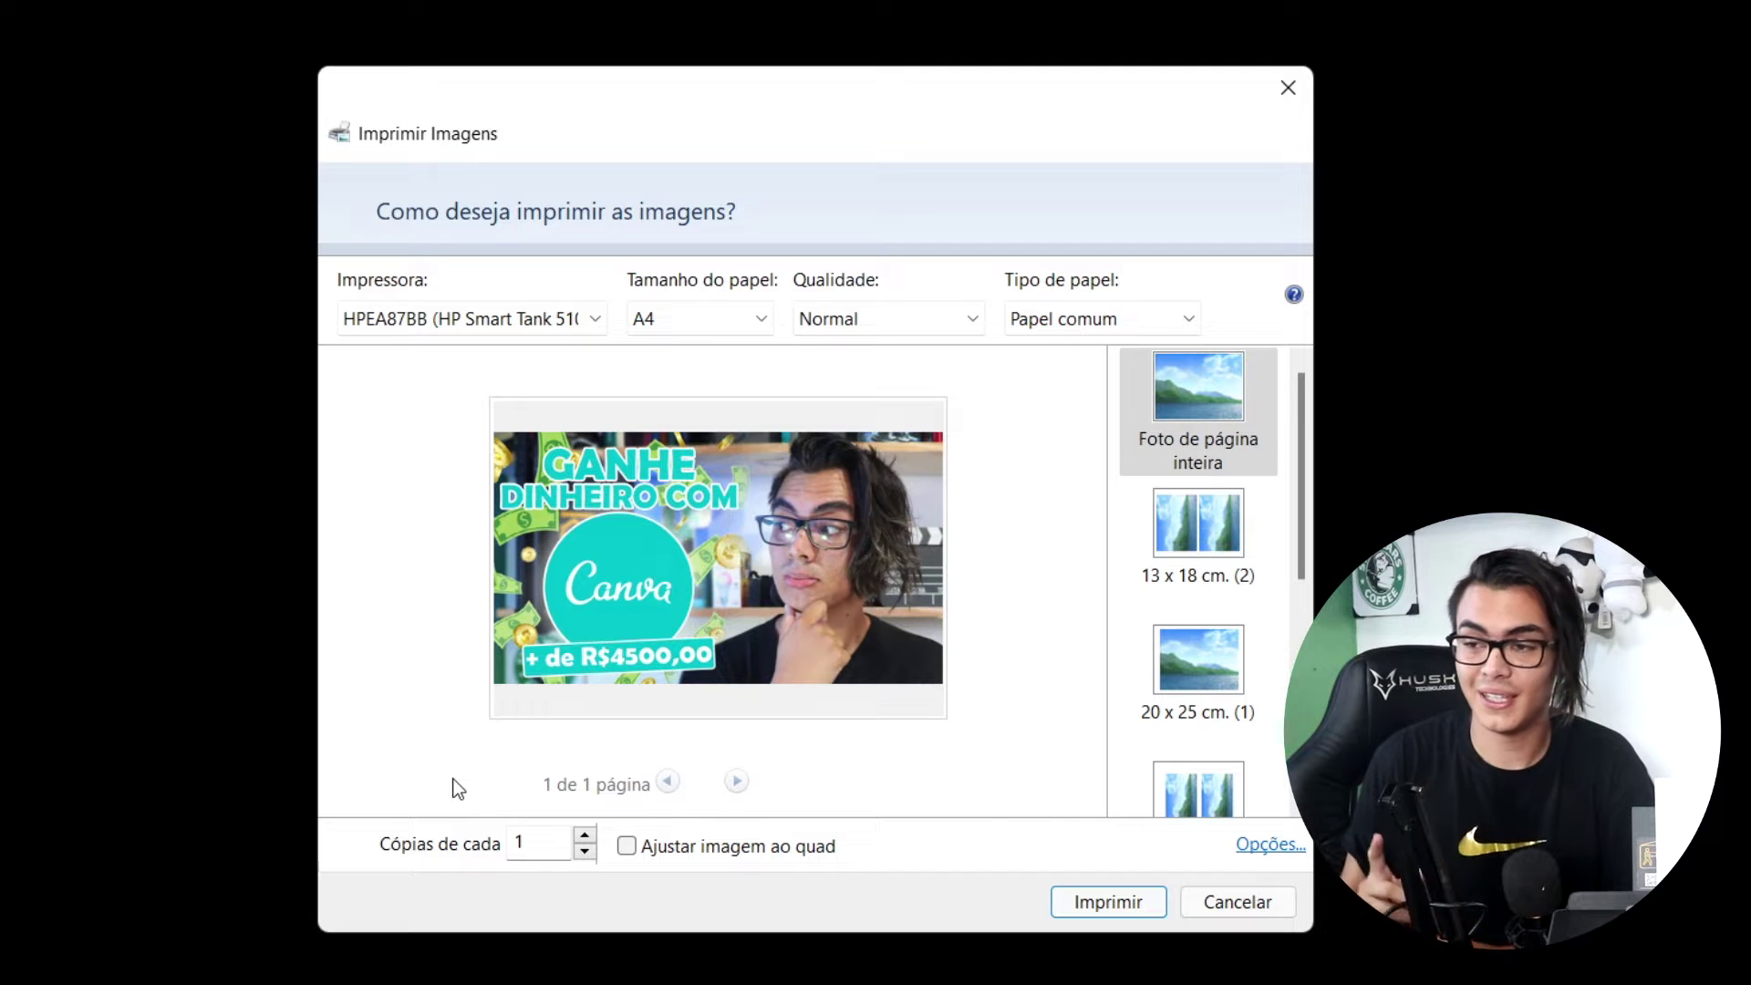
click(652, 850)
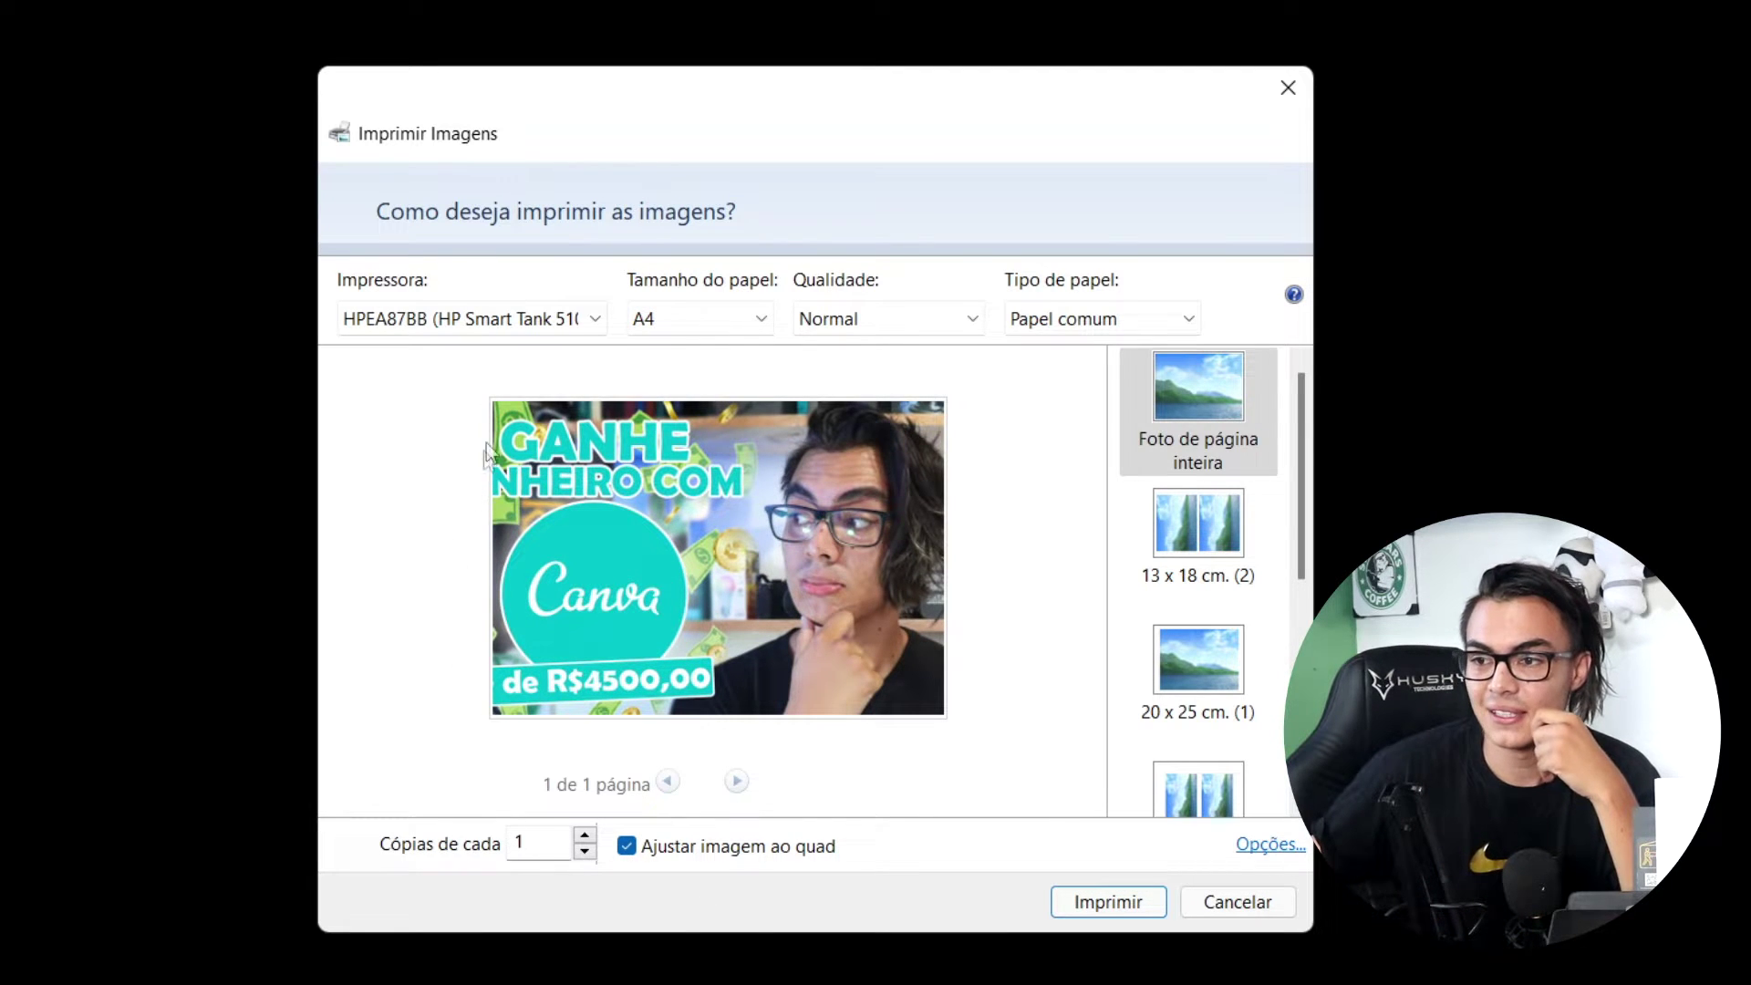
click(630, 848)
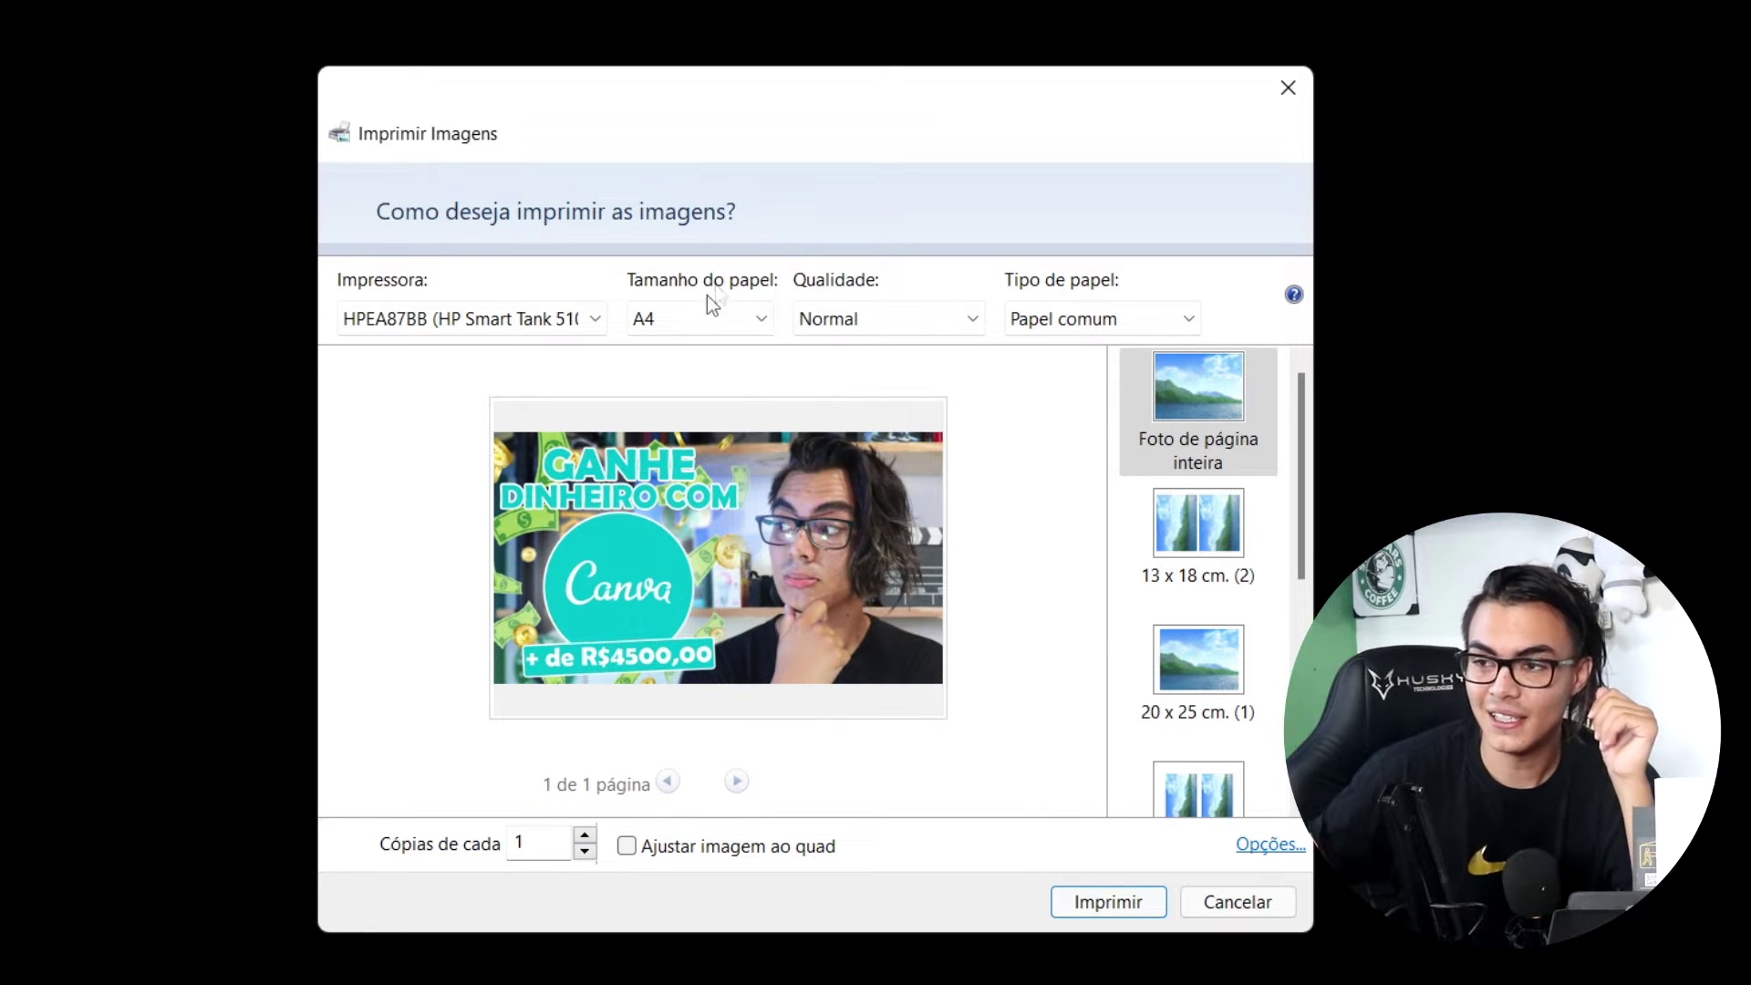
Step: Look through the full list of additional paper sizes and keep A4 selected
click(696, 328)
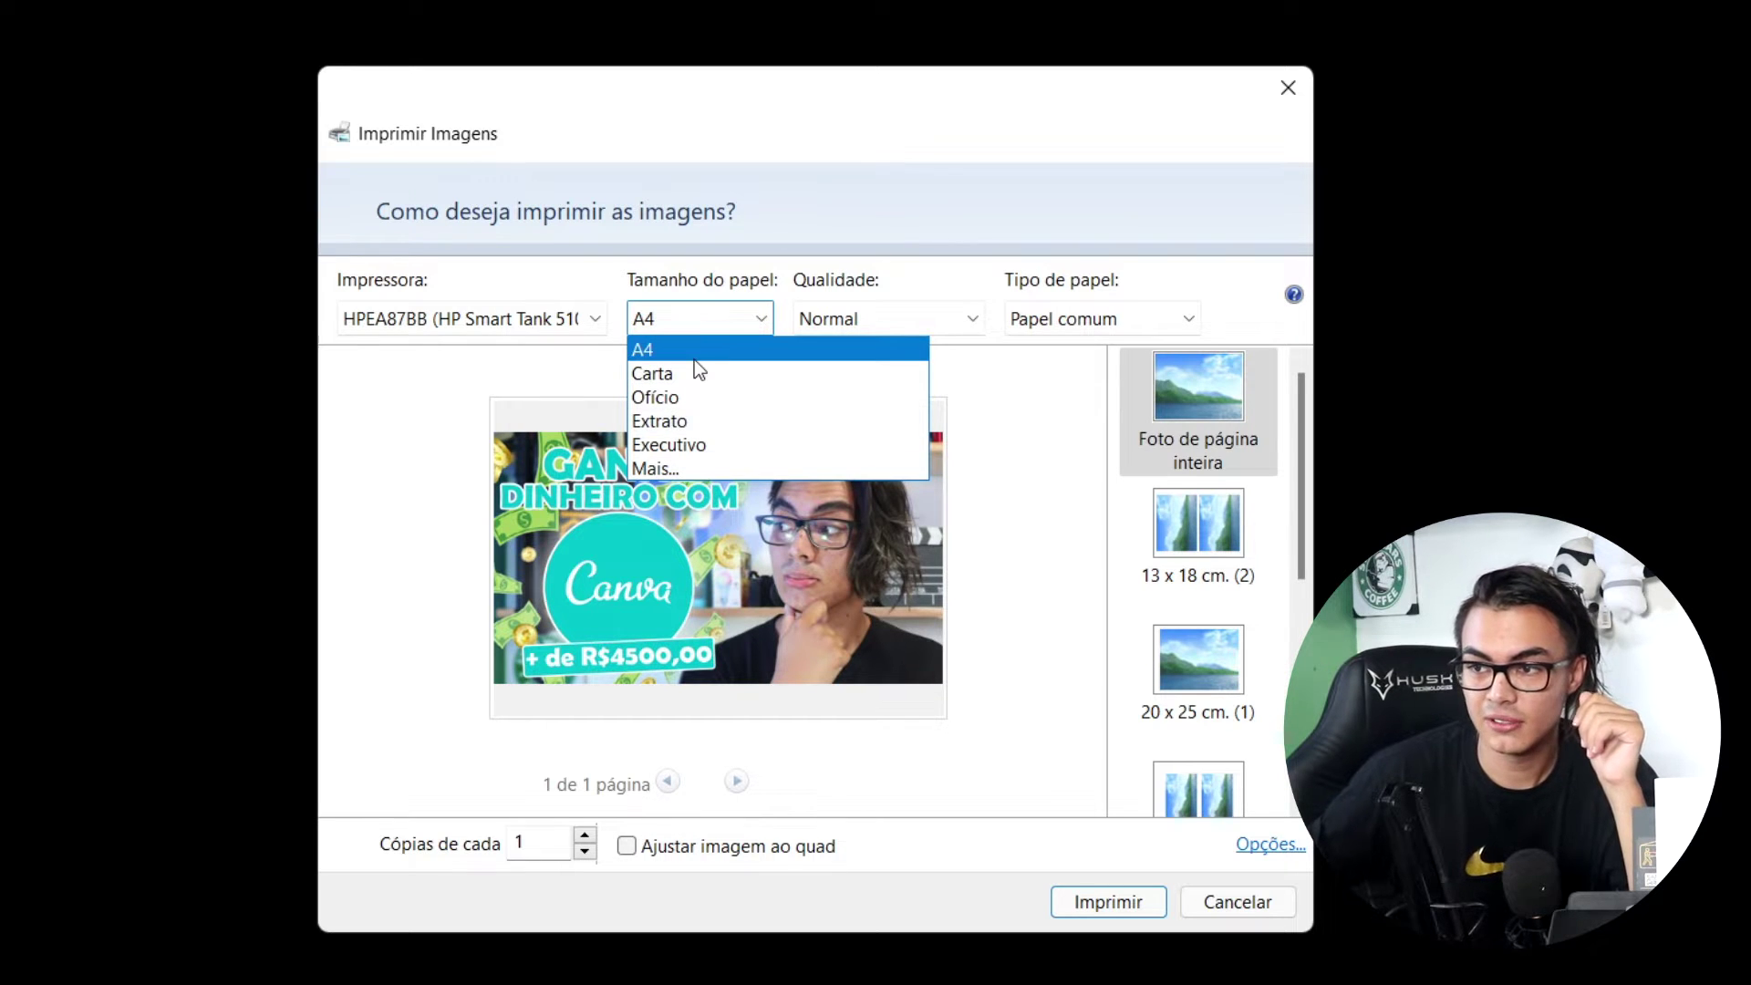
click(680, 469)
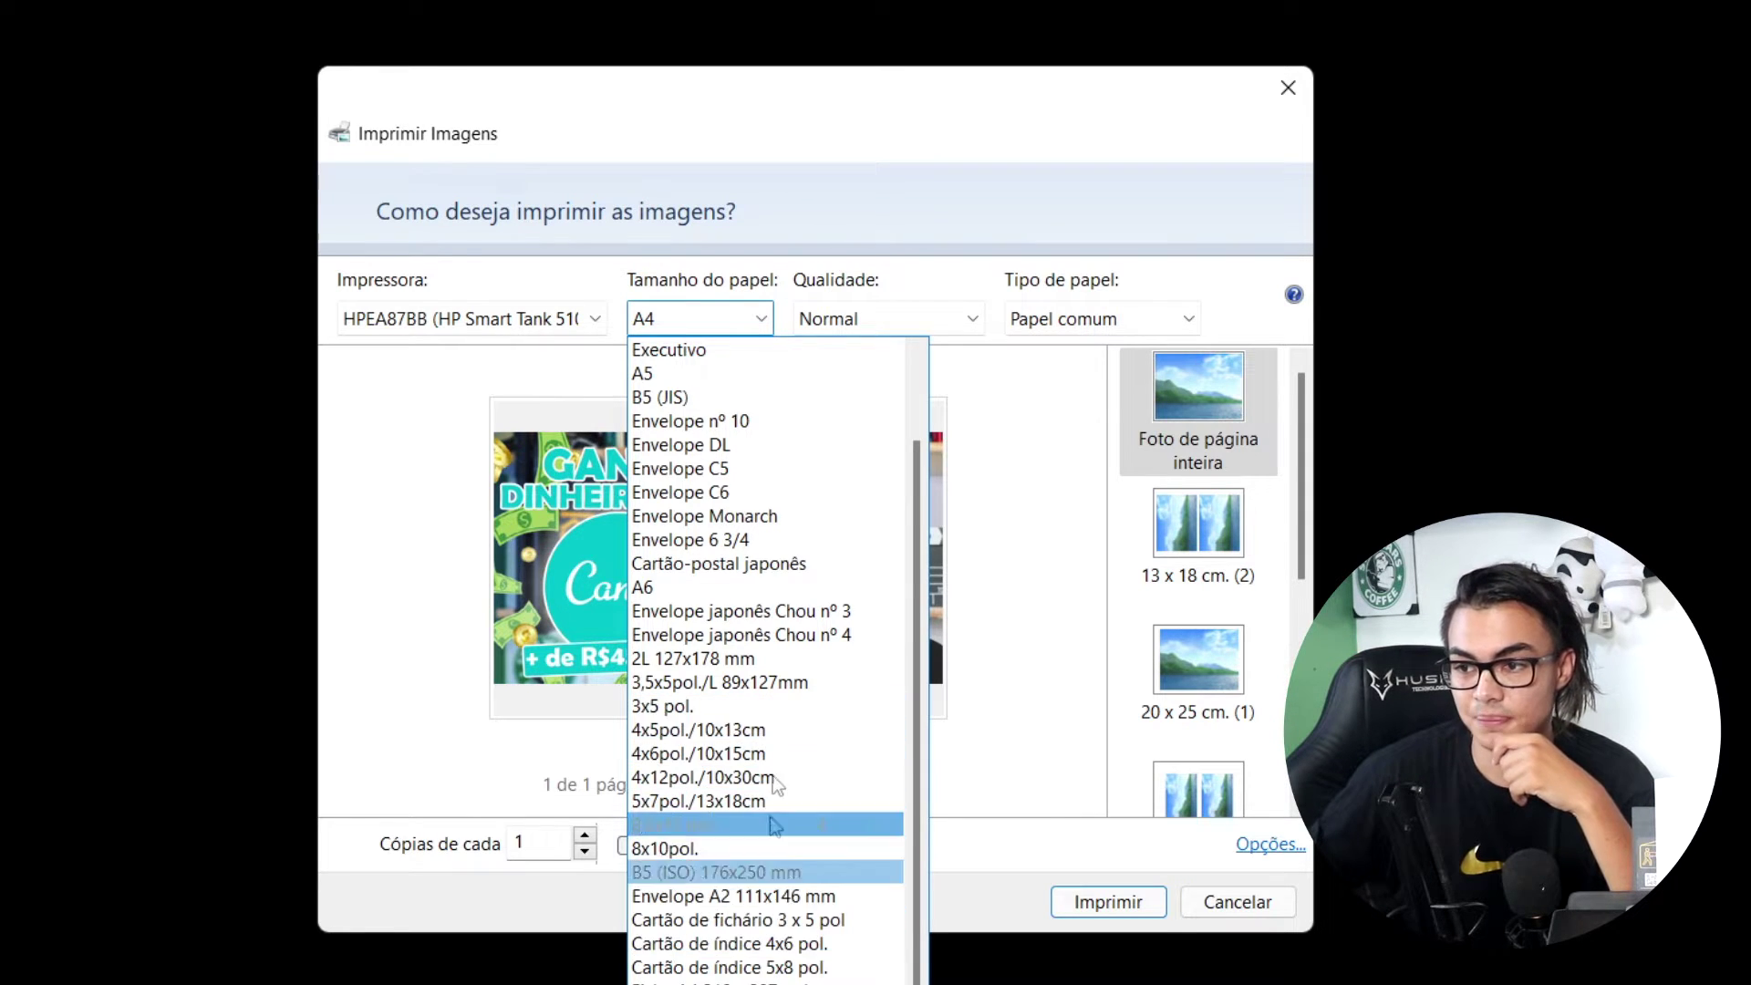
click(734, 314)
click(733, 314)
click(717, 348)
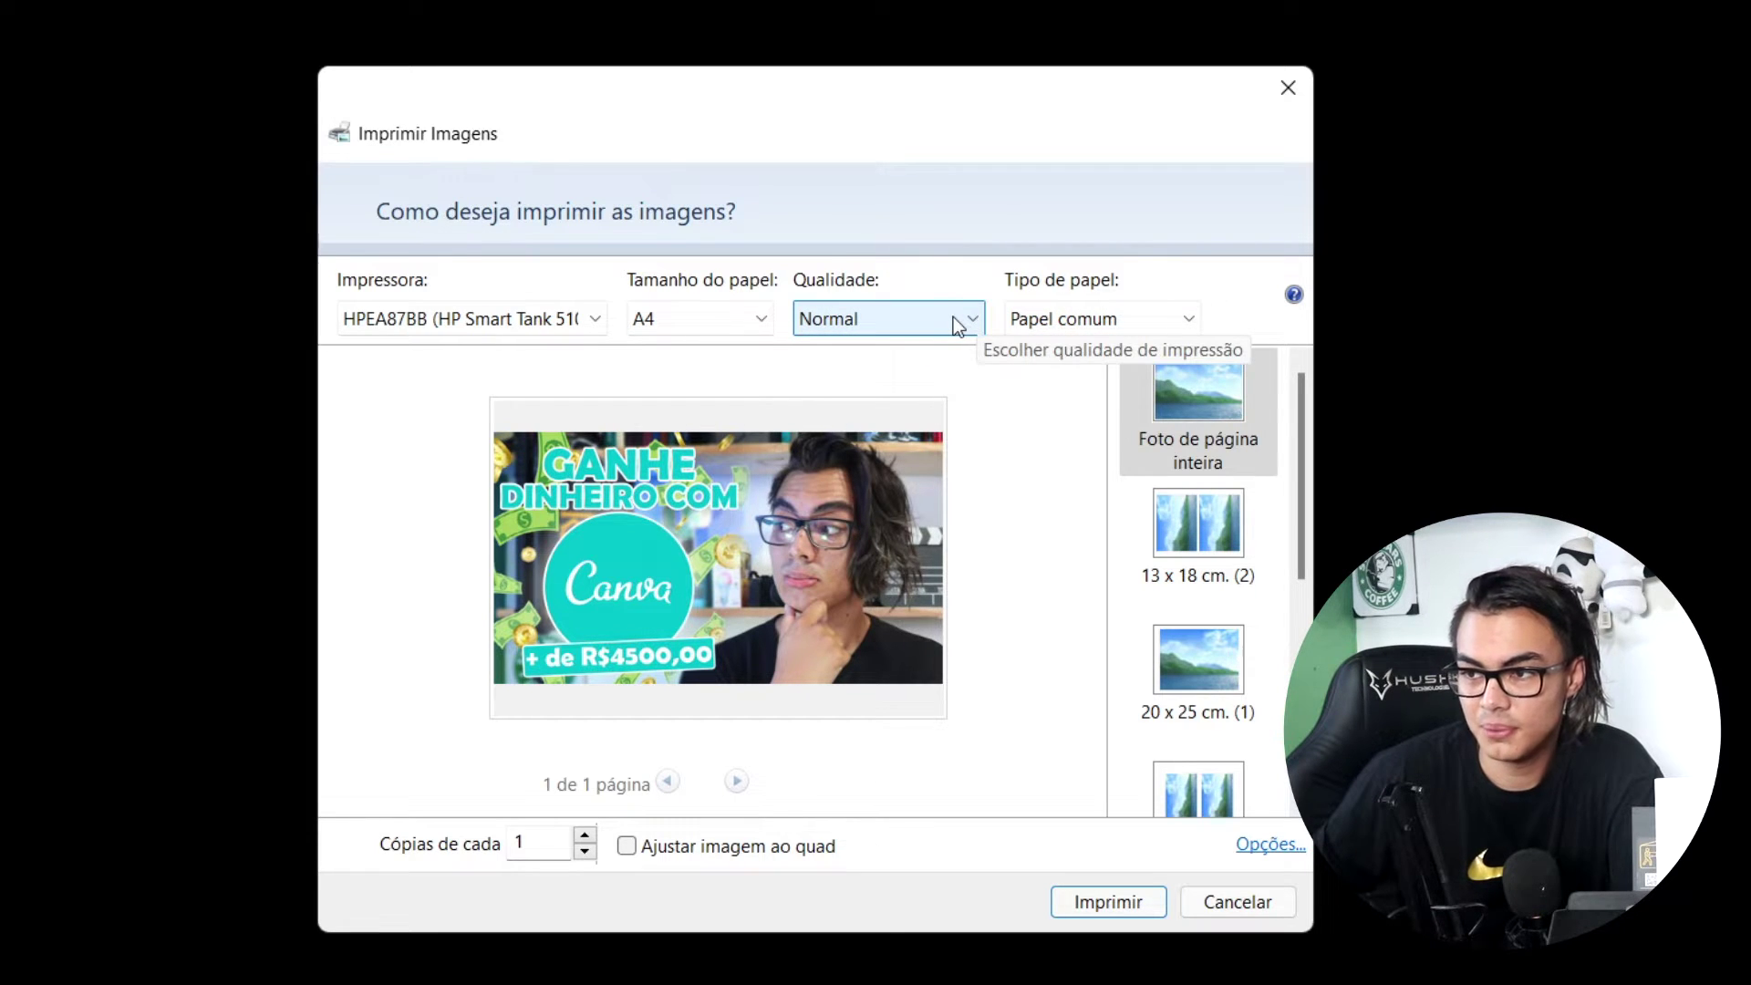
Step: Set the print quality to Ótima and choose Papel comum as the paper type
click(917, 323)
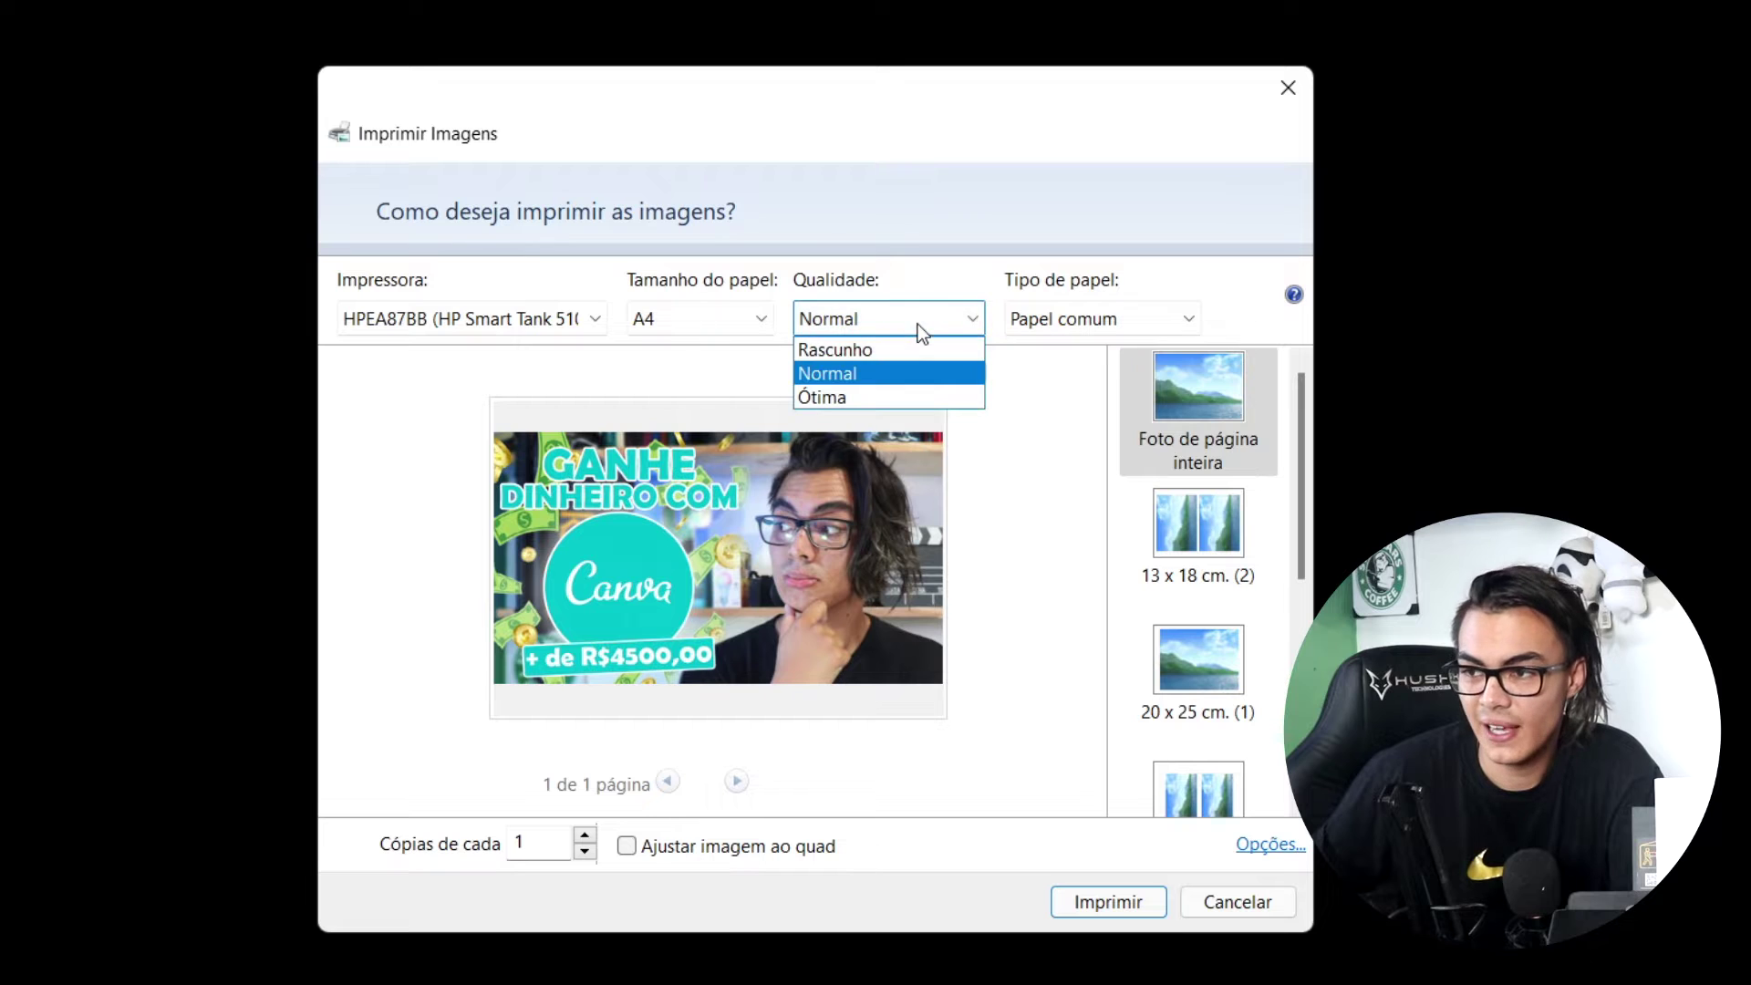
click(903, 373)
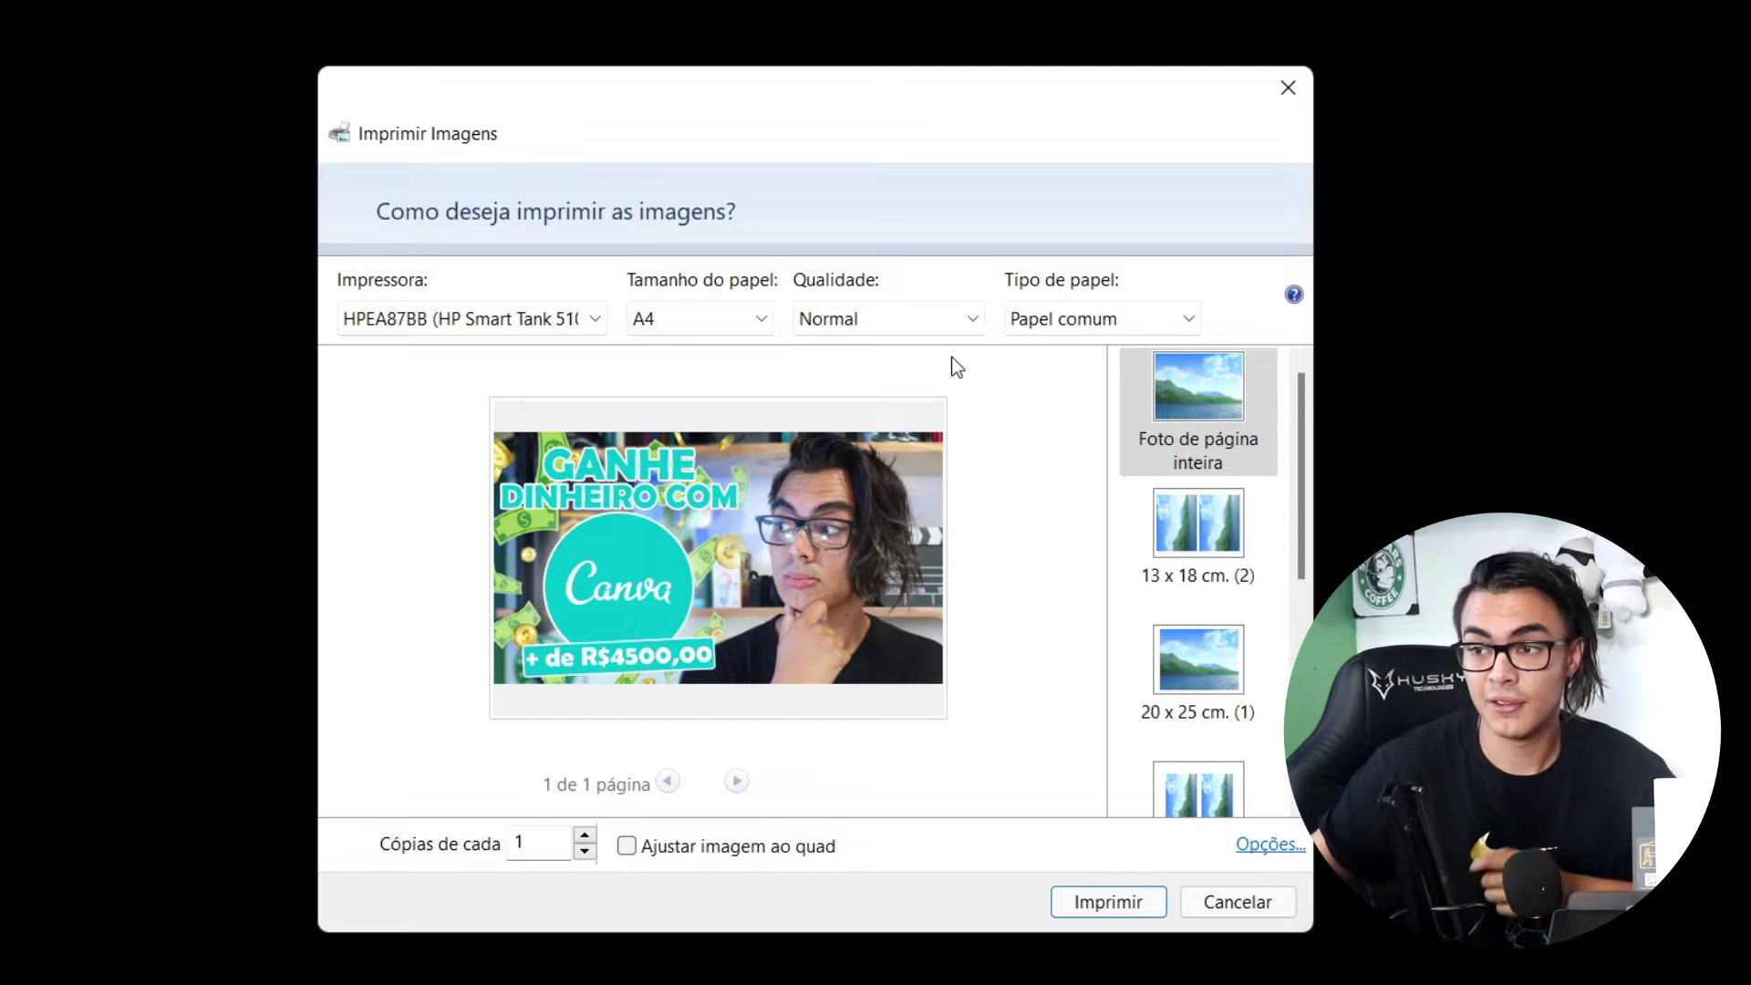
click(857, 332)
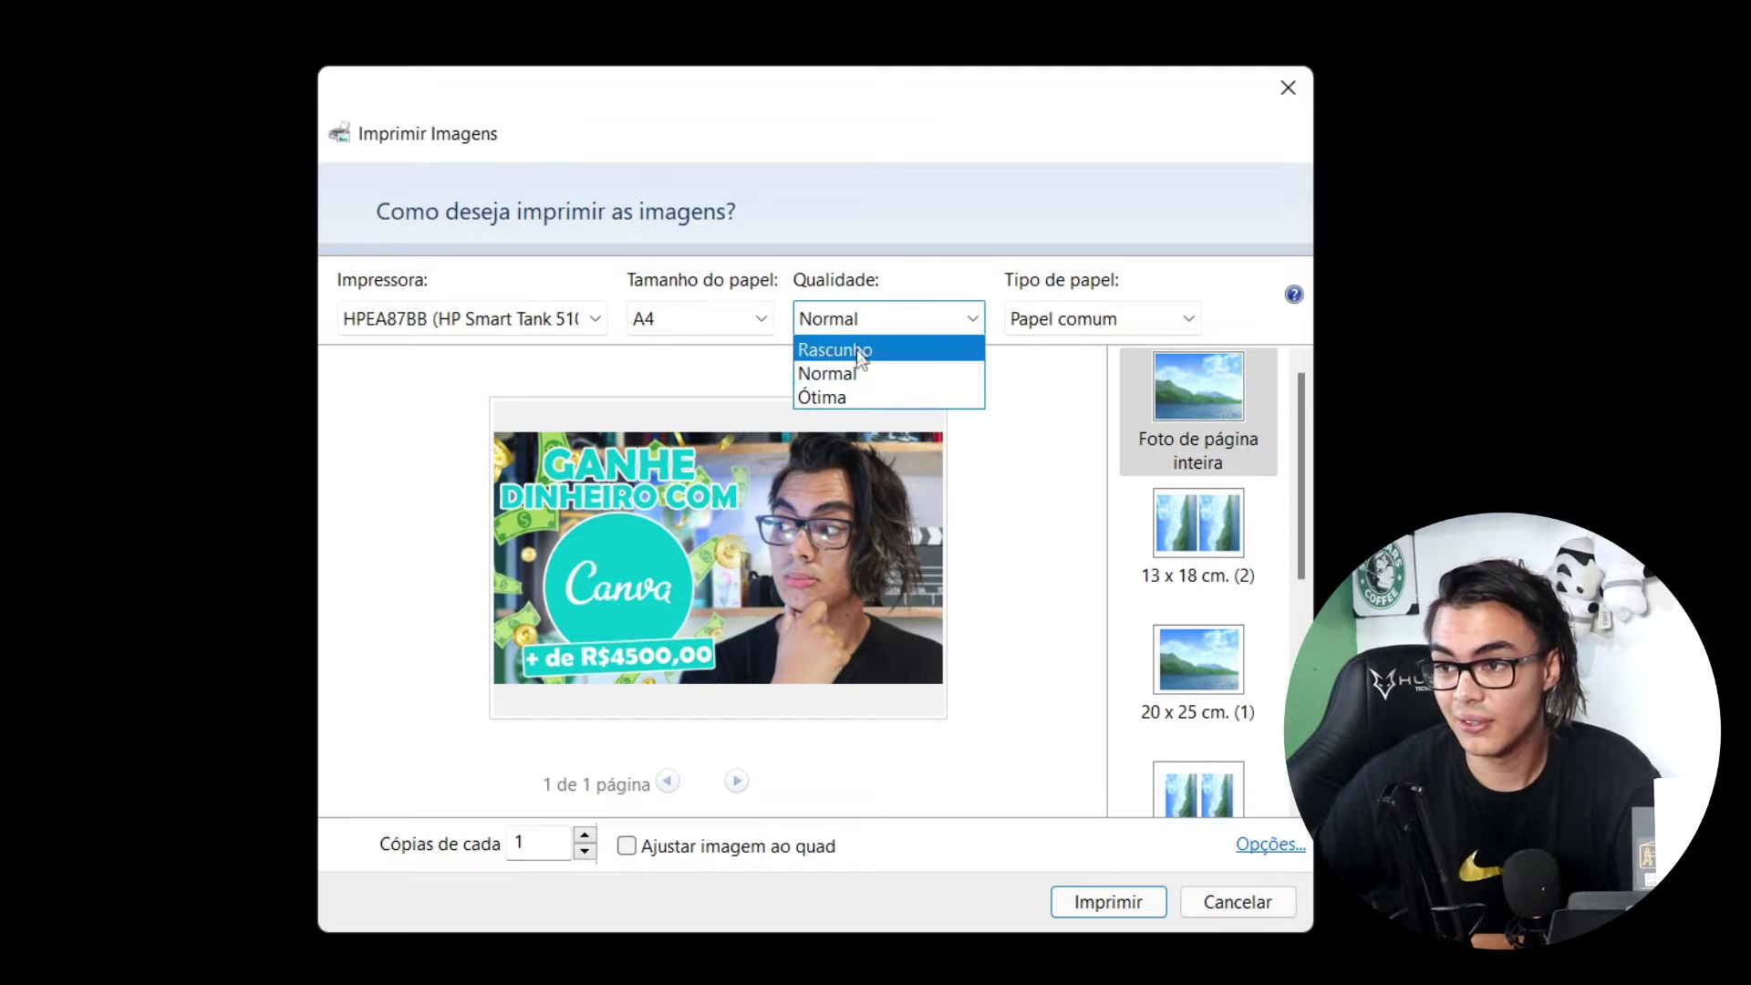
click(899, 390)
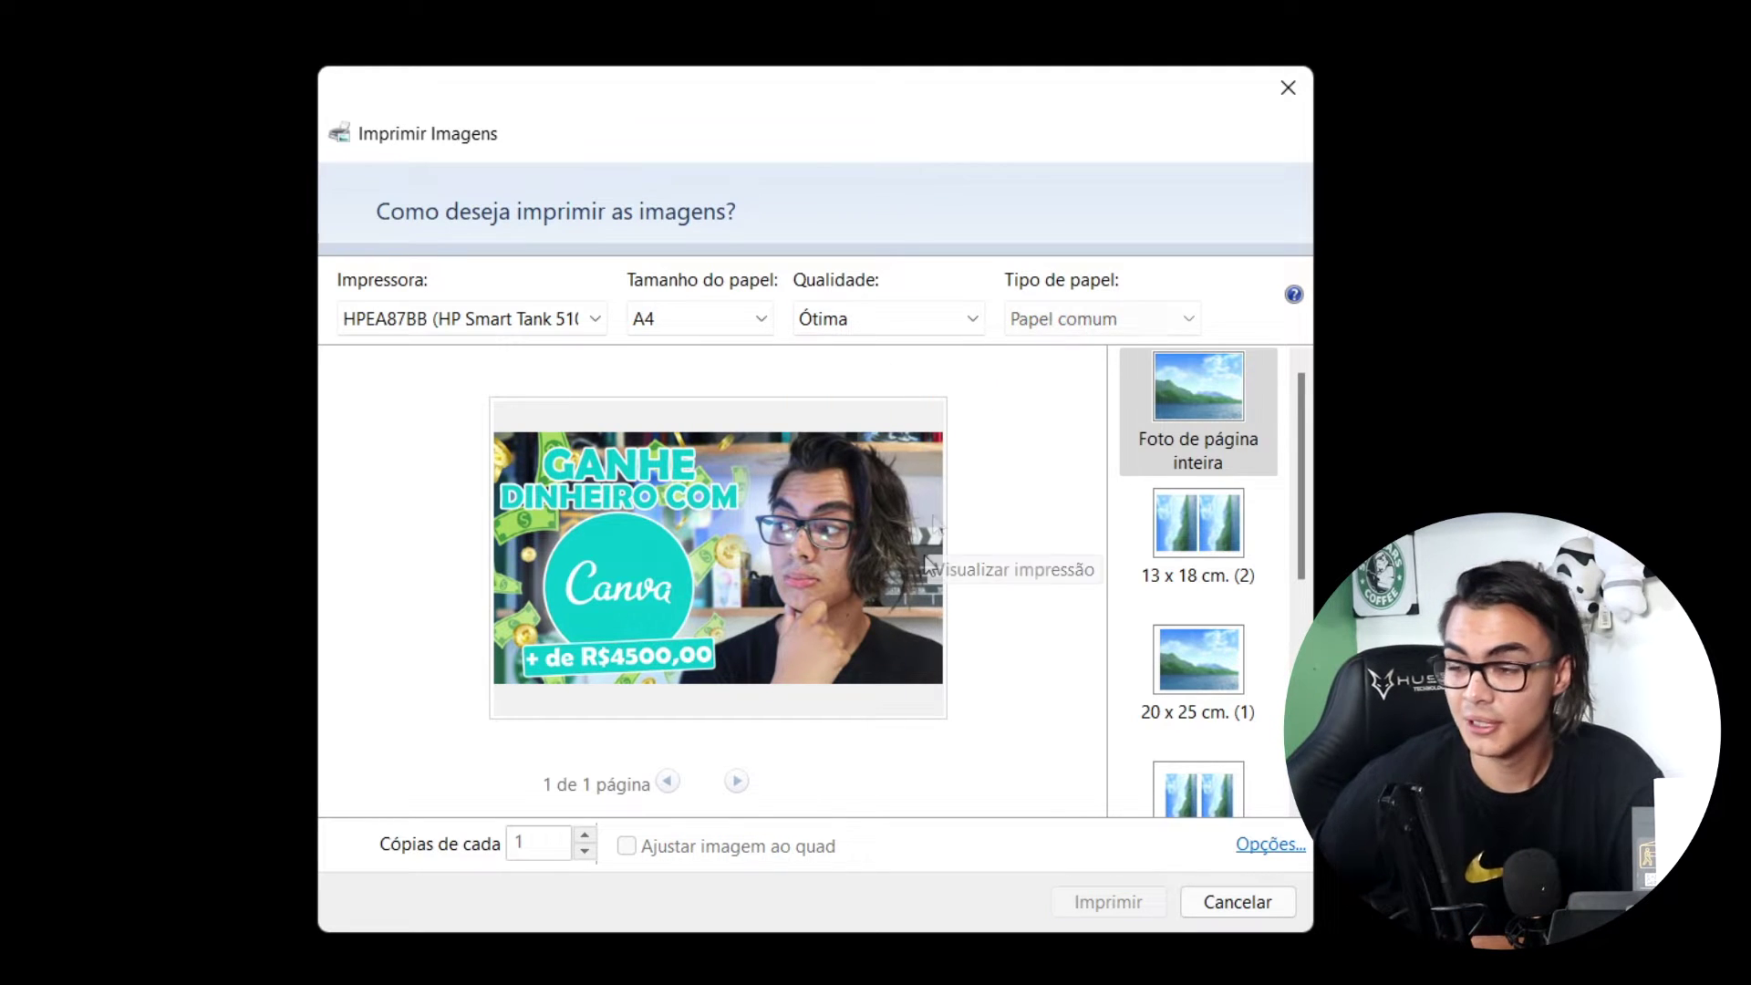
click(1122, 319)
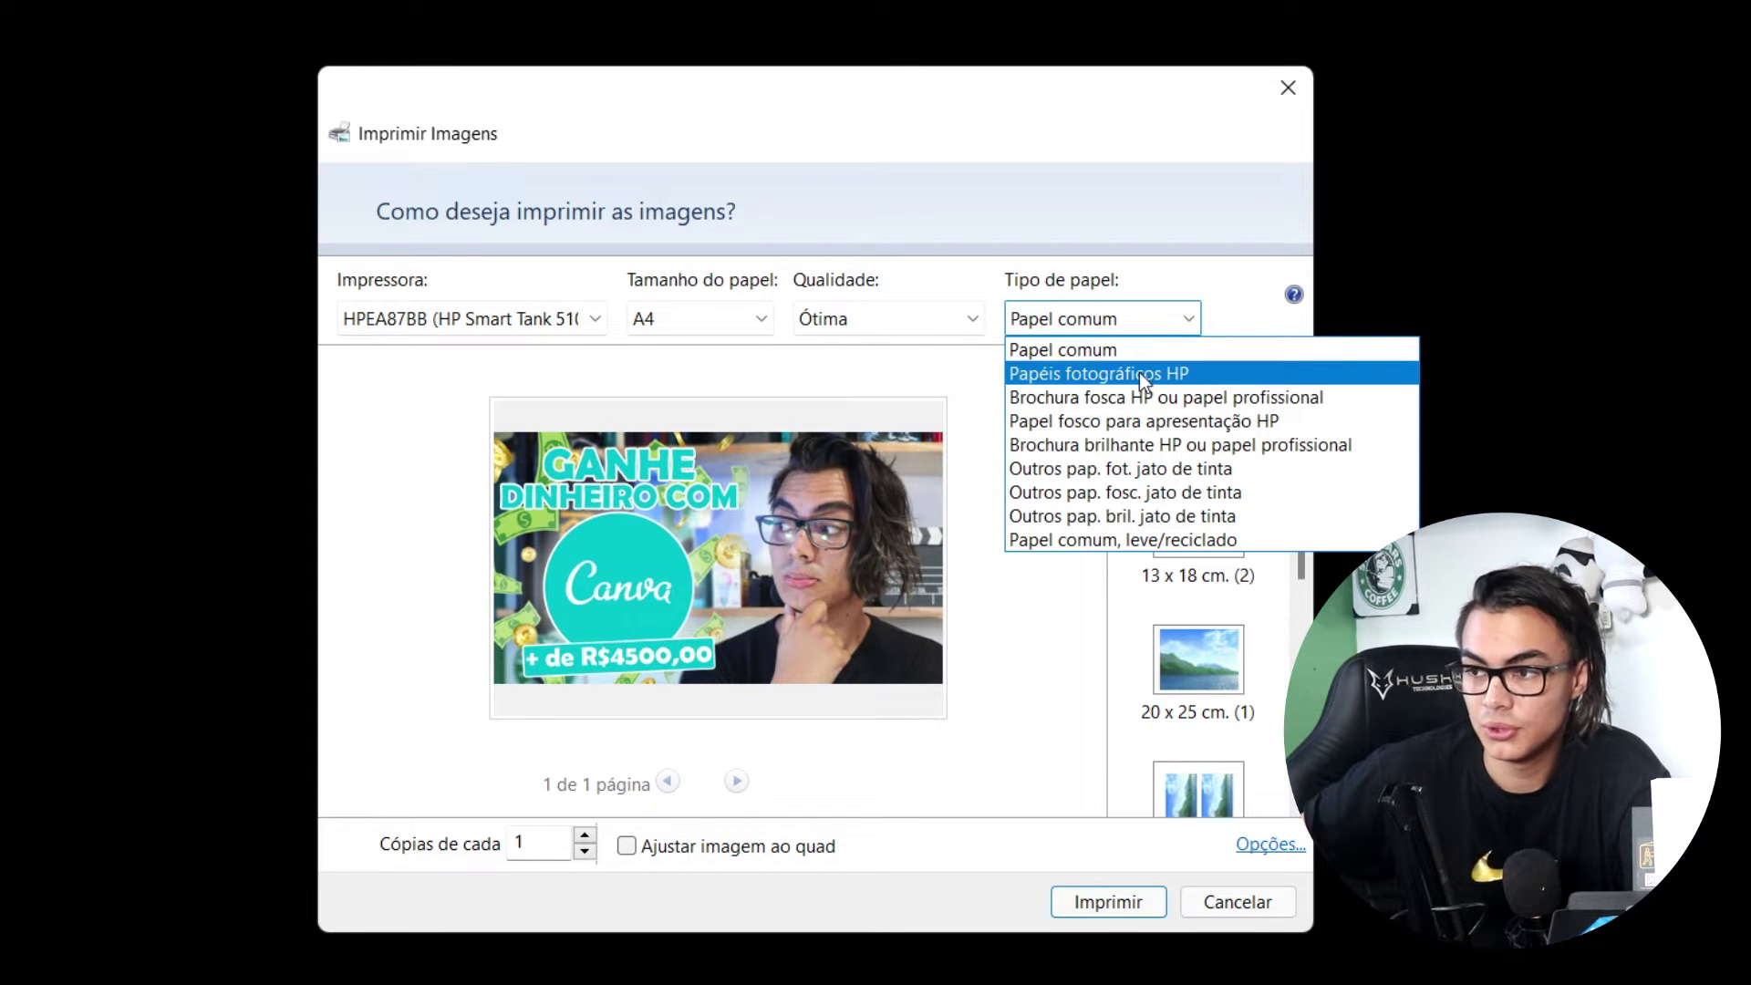
click(1074, 359)
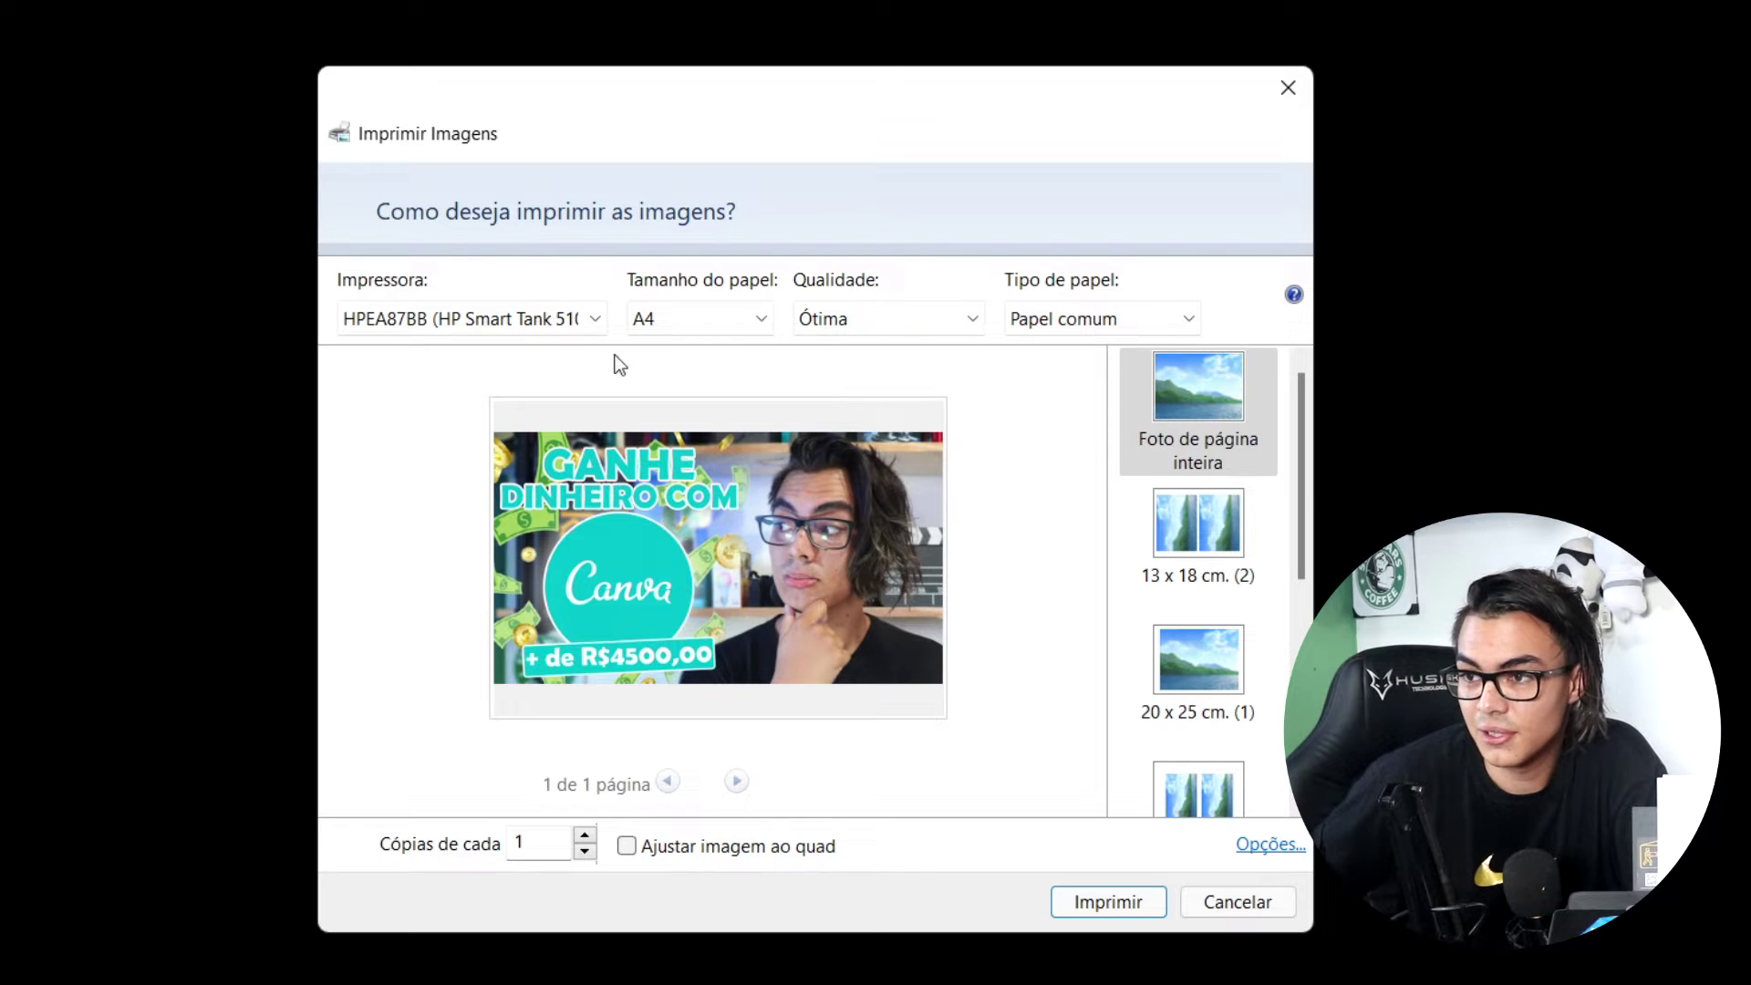
Step: Switch the print quality to Normal and back to Ótima, keeping Papel comum as the paper type
click(895, 315)
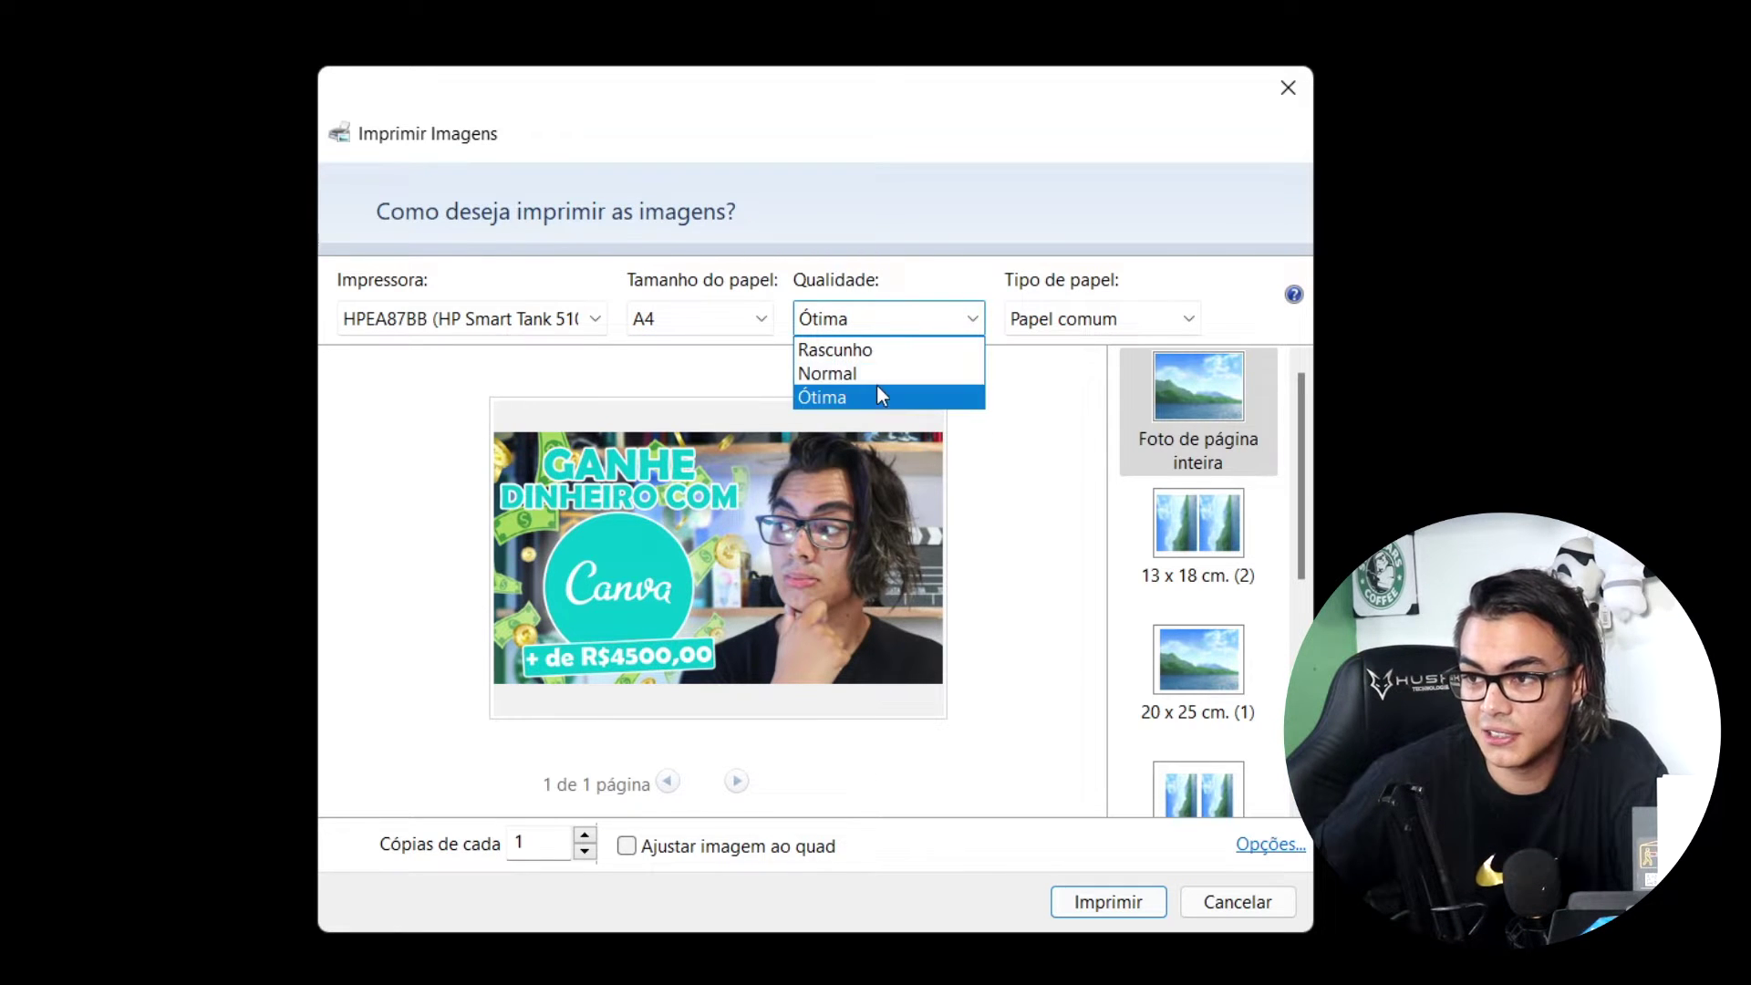
click(875, 394)
click(888, 314)
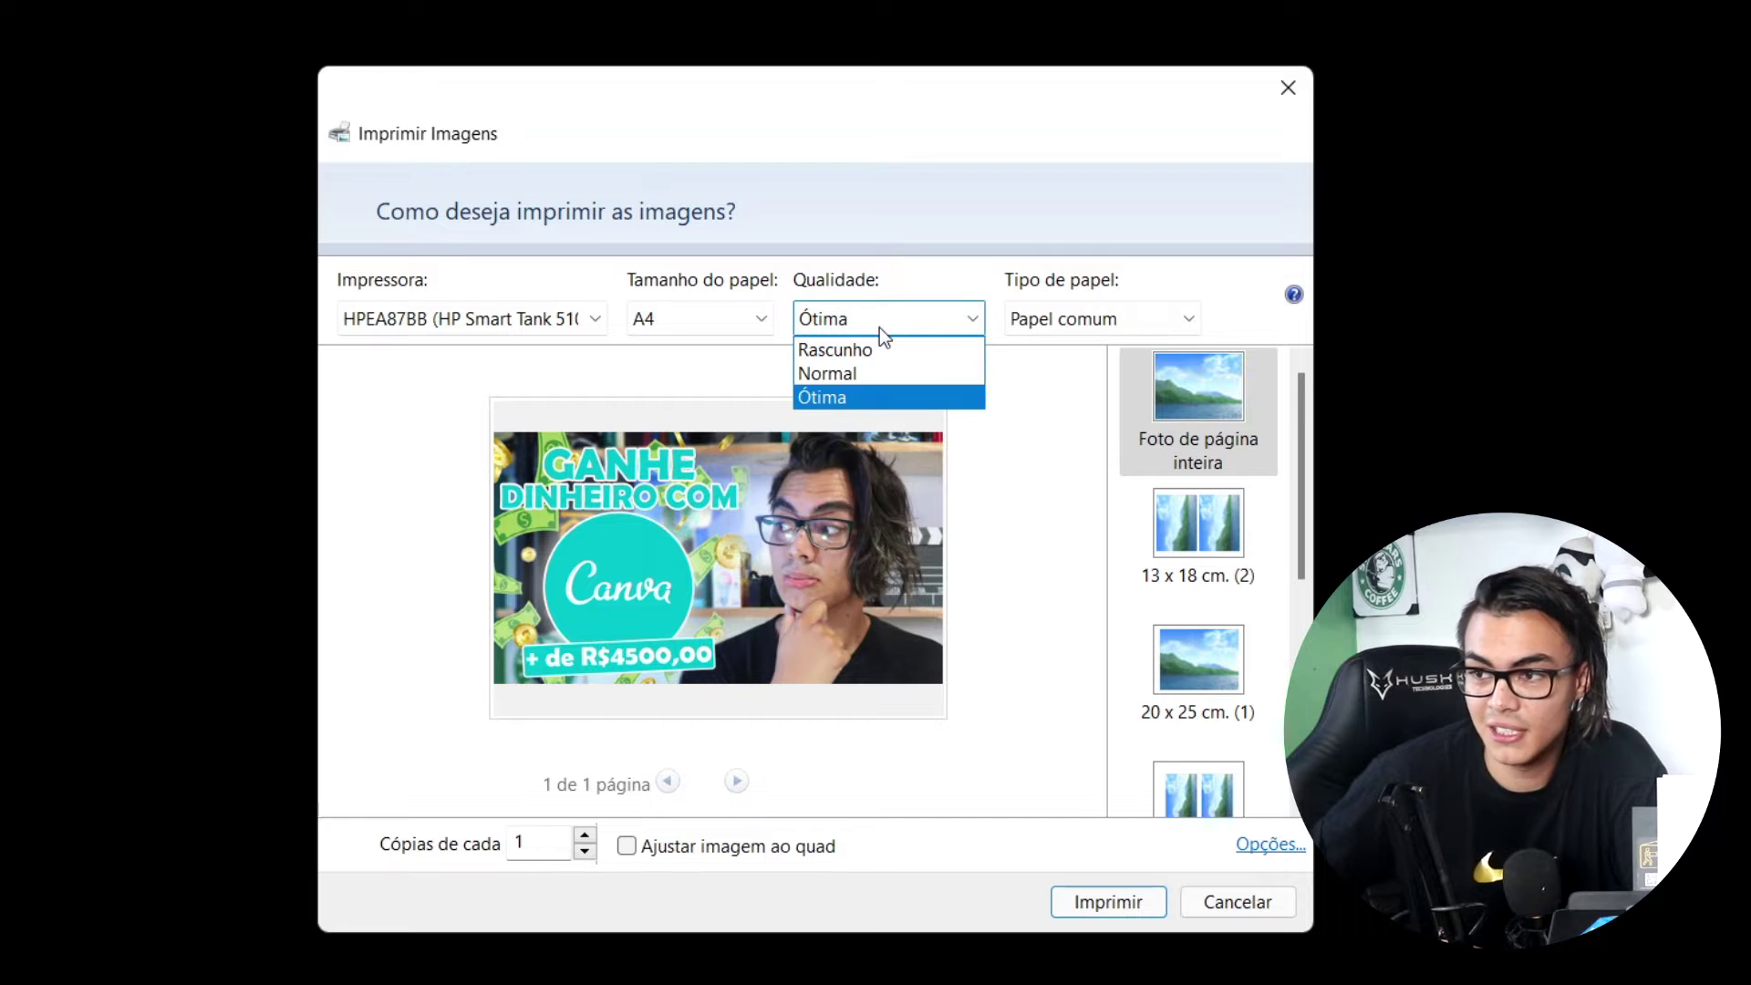
click(852, 373)
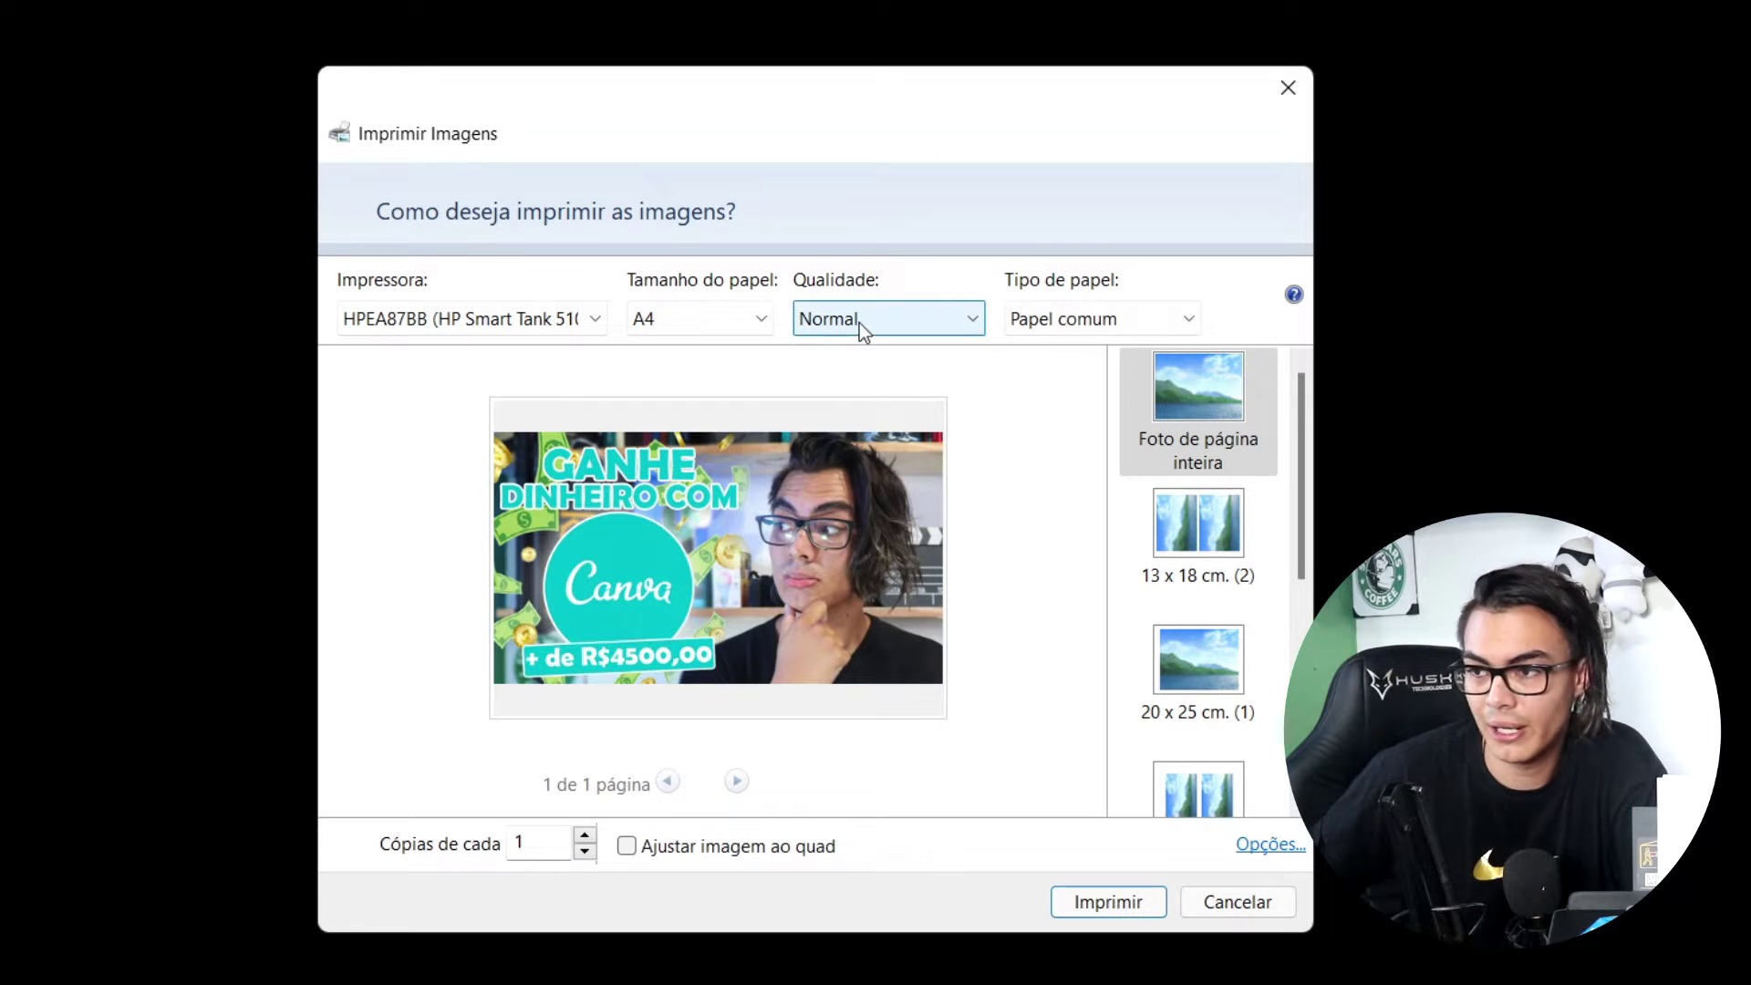
click(859, 322)
click(839, 396)
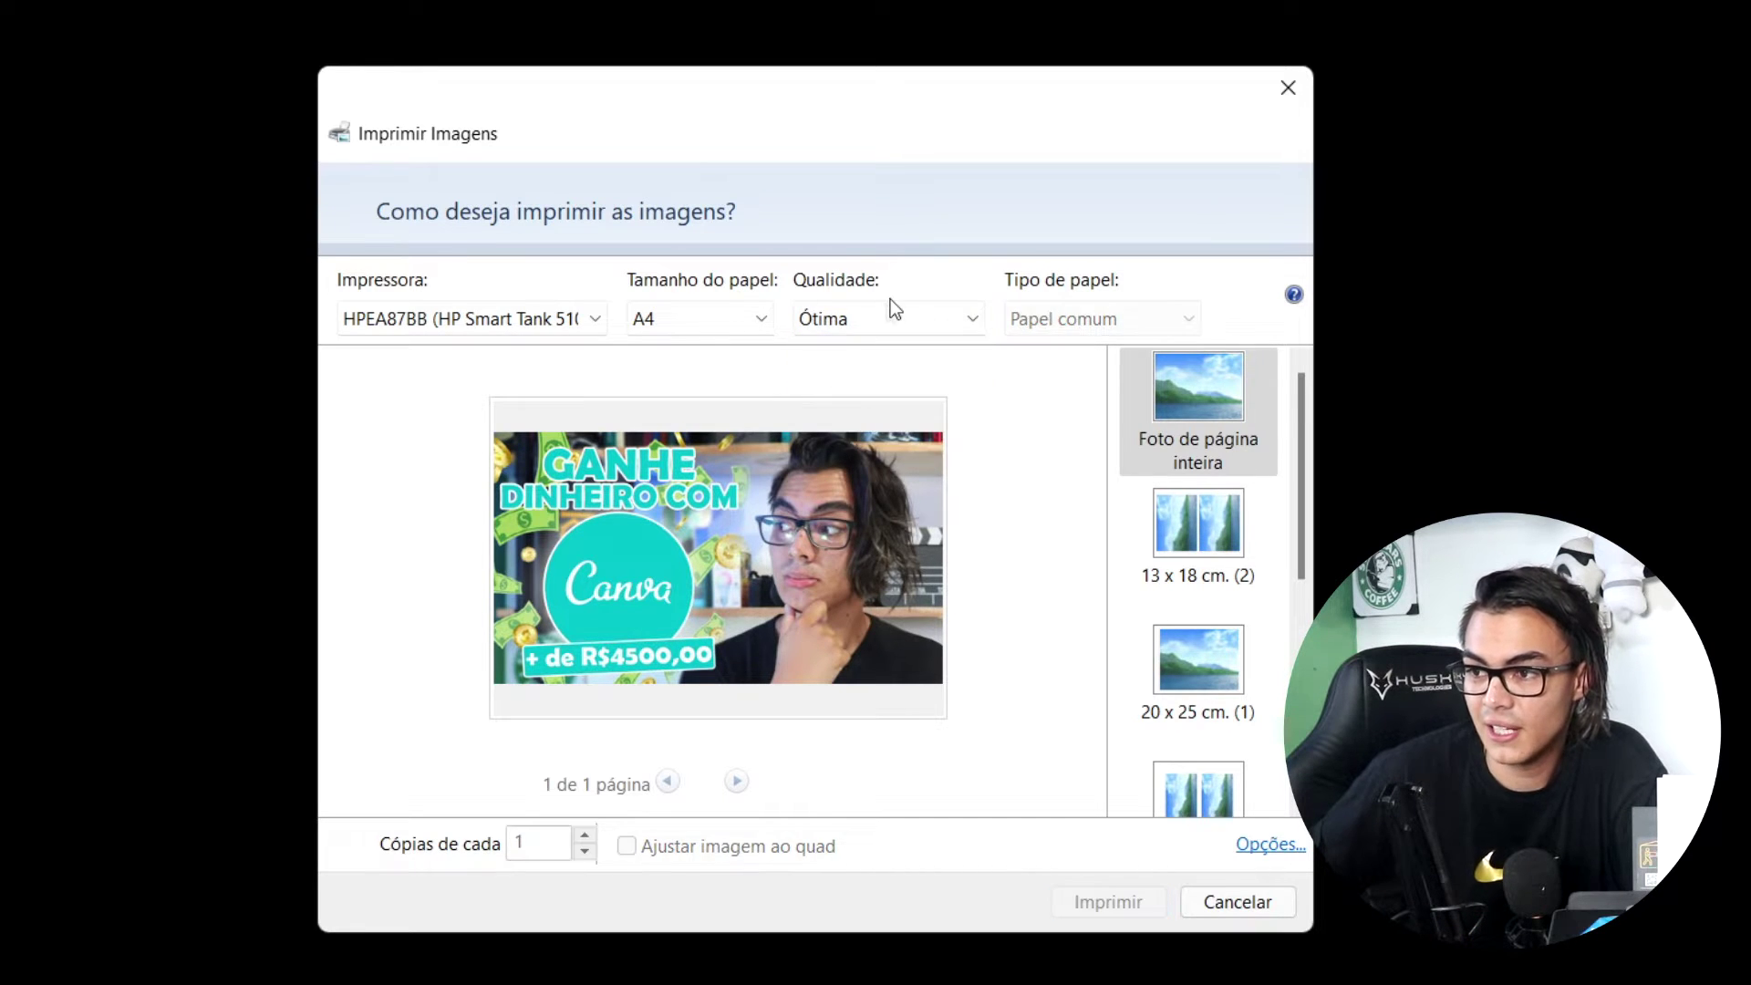
click(1046, 317)
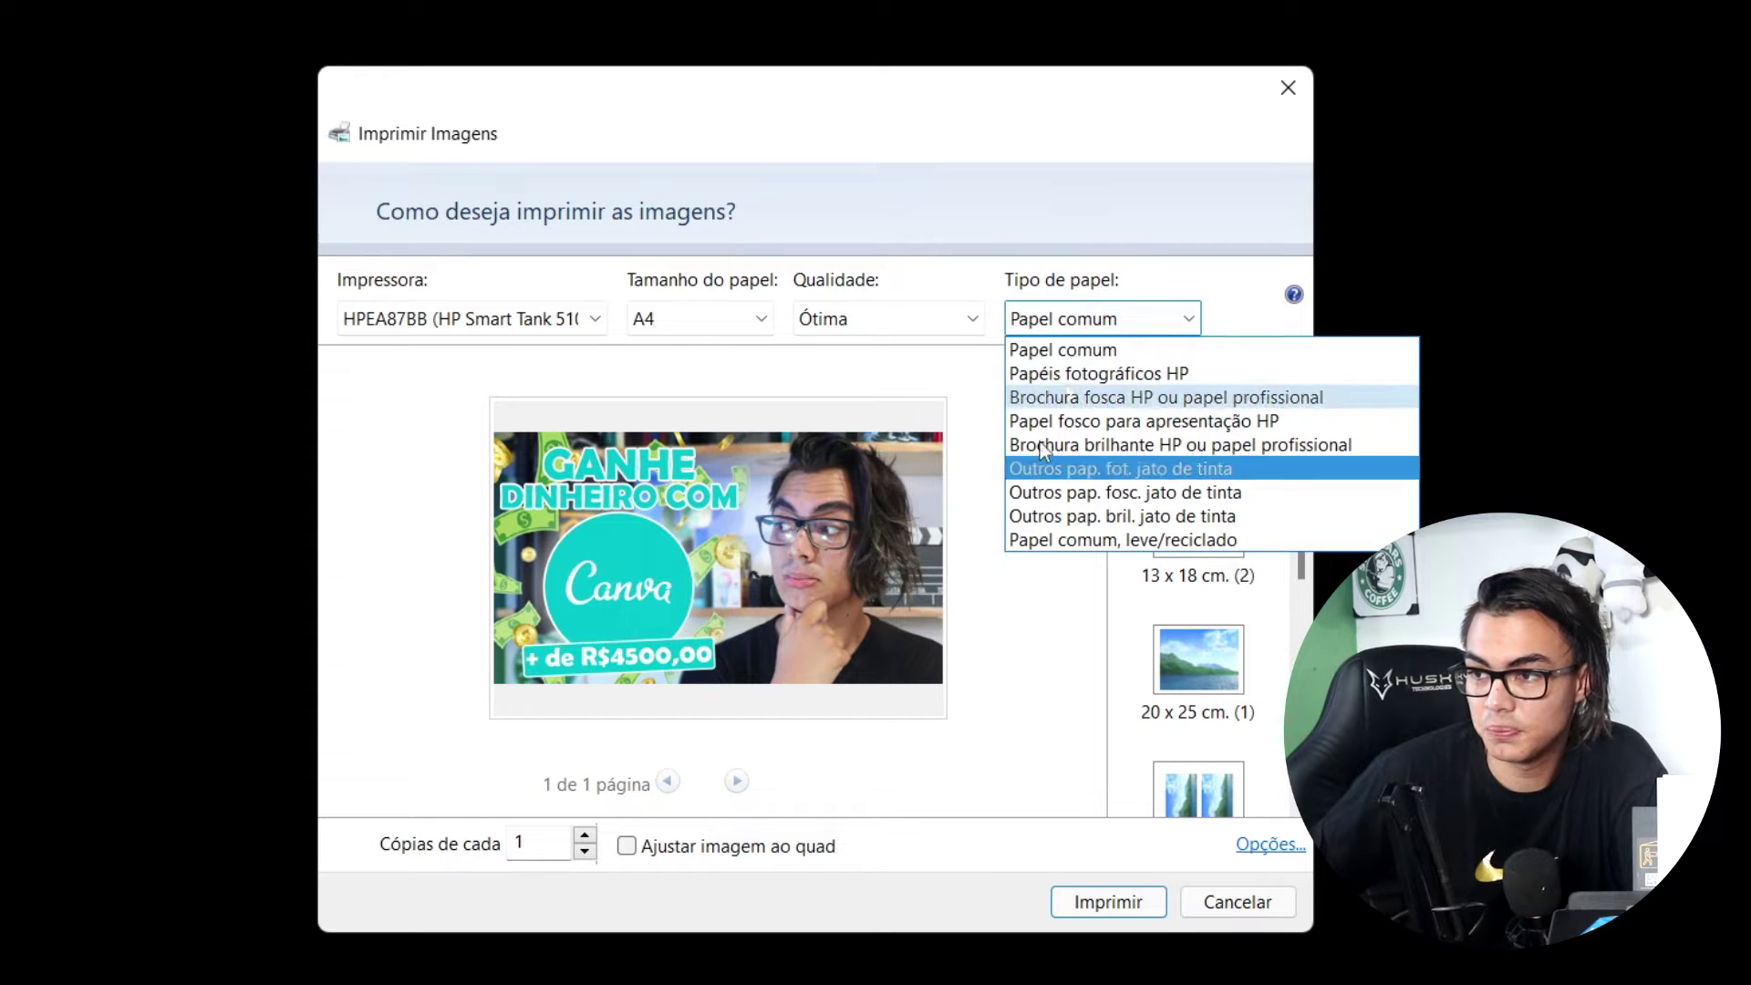
click(1087, 348)
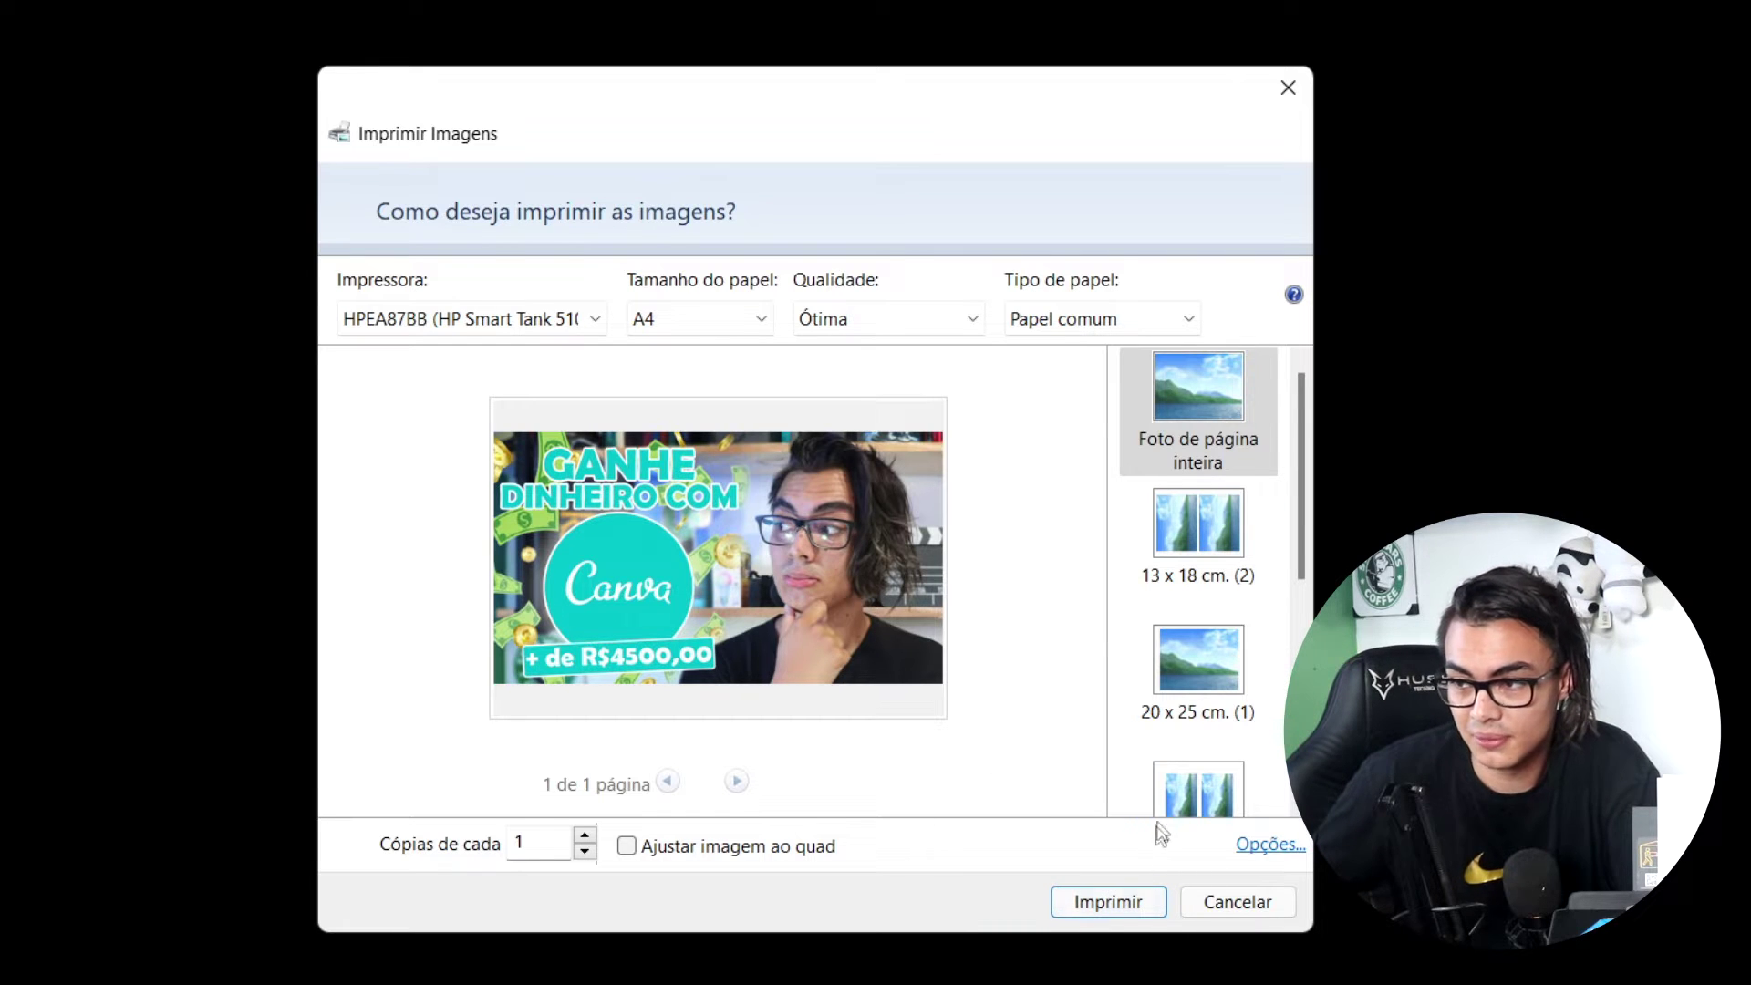
Step: Preview the Carteira, Folha de contatos and 13 x 18 cm layouts, and close the print dialog with Foto de página inteira selected
scroll(1172, 574, down, 2)
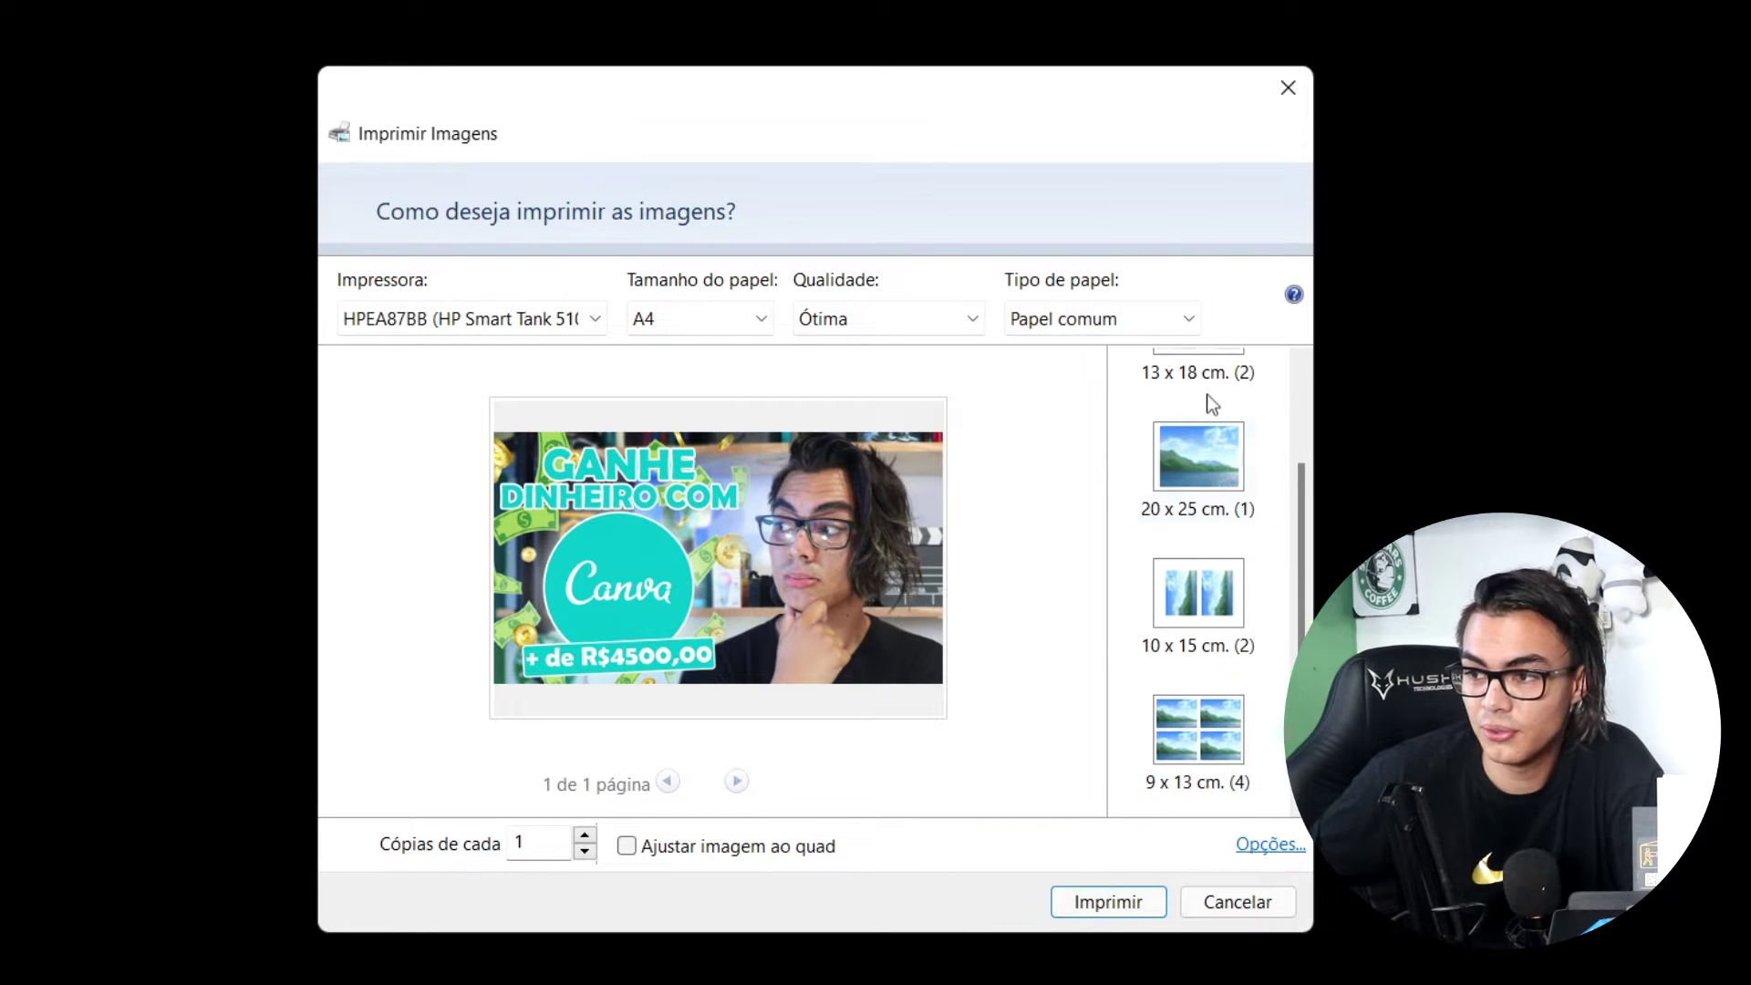
scroll(1204, 438, down, 3)
click(1173, 591)
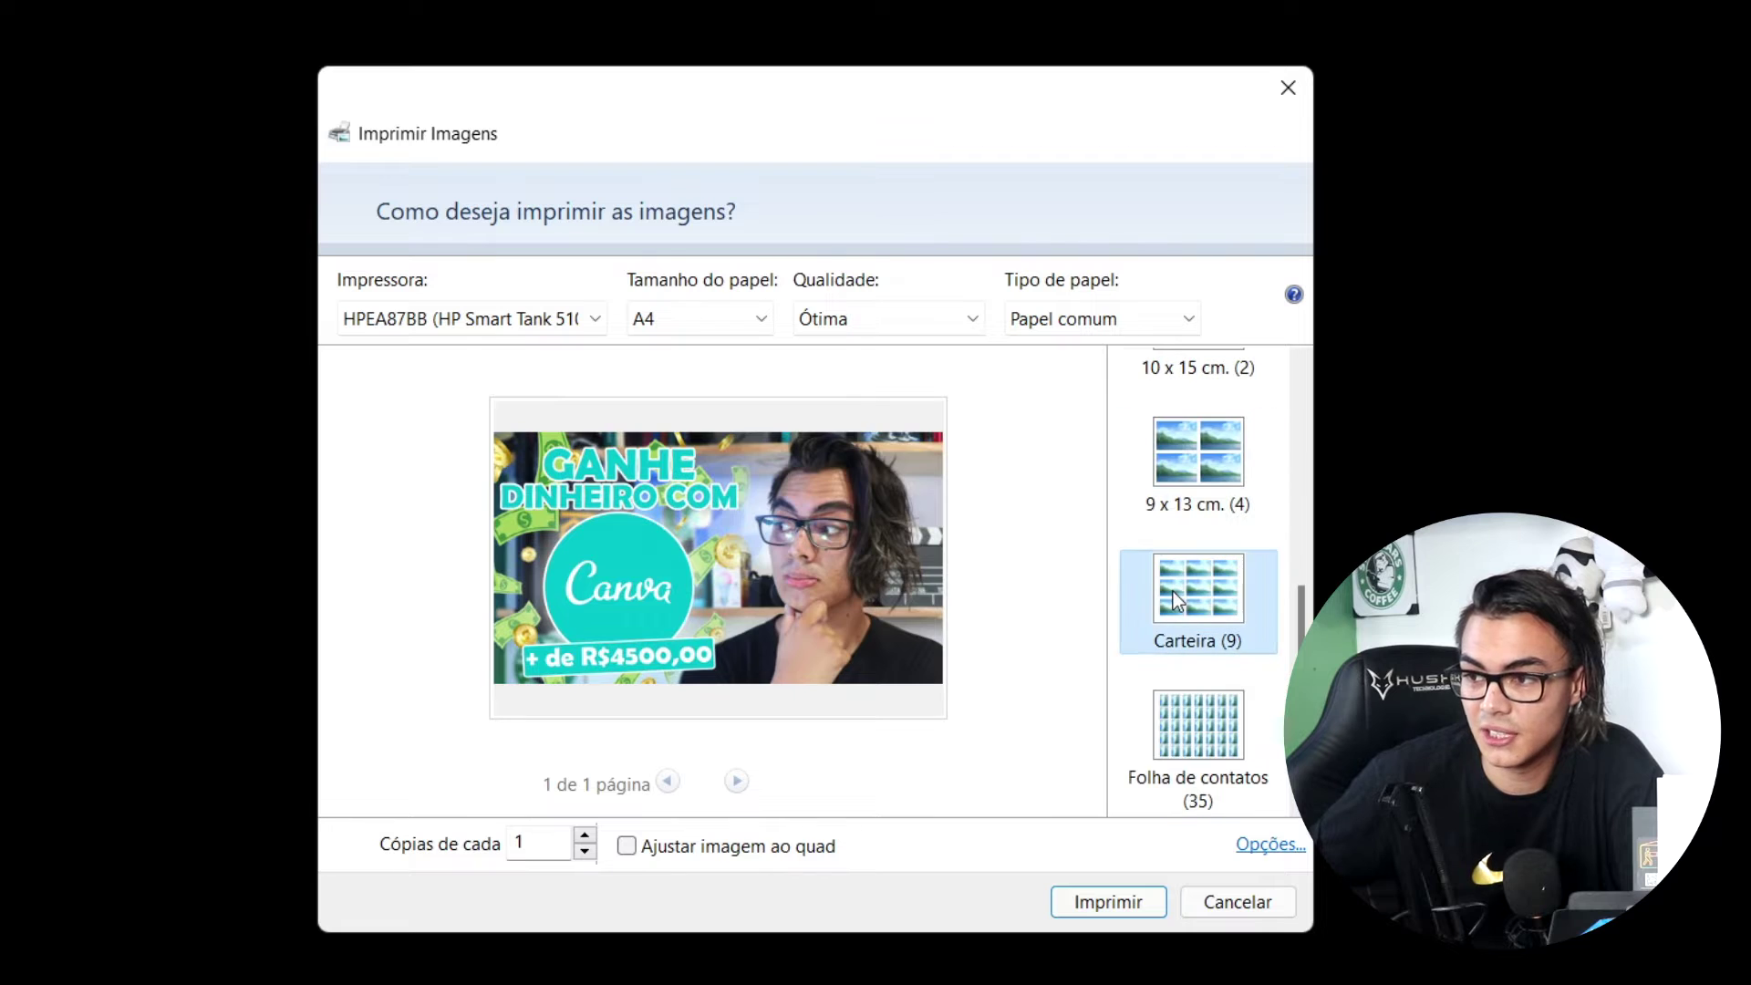
click(1166, 703)
scroll(1167, 684, up, 5)
click(1218, 555)
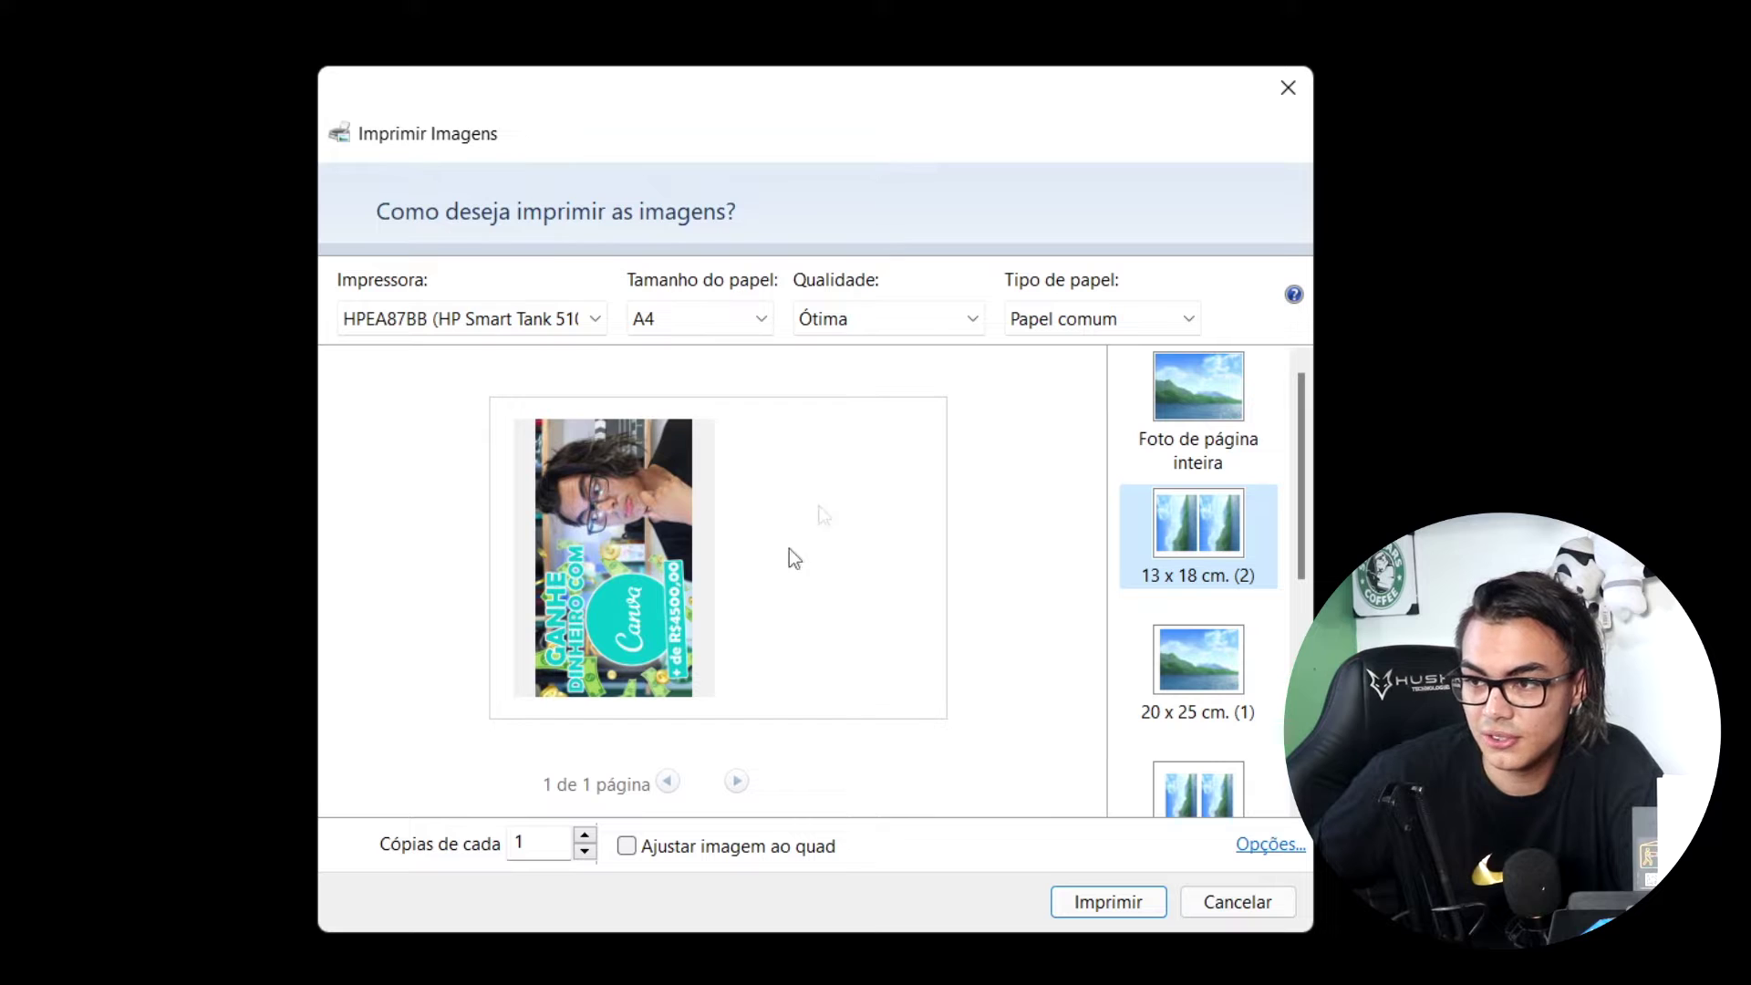
click(1186, 406)
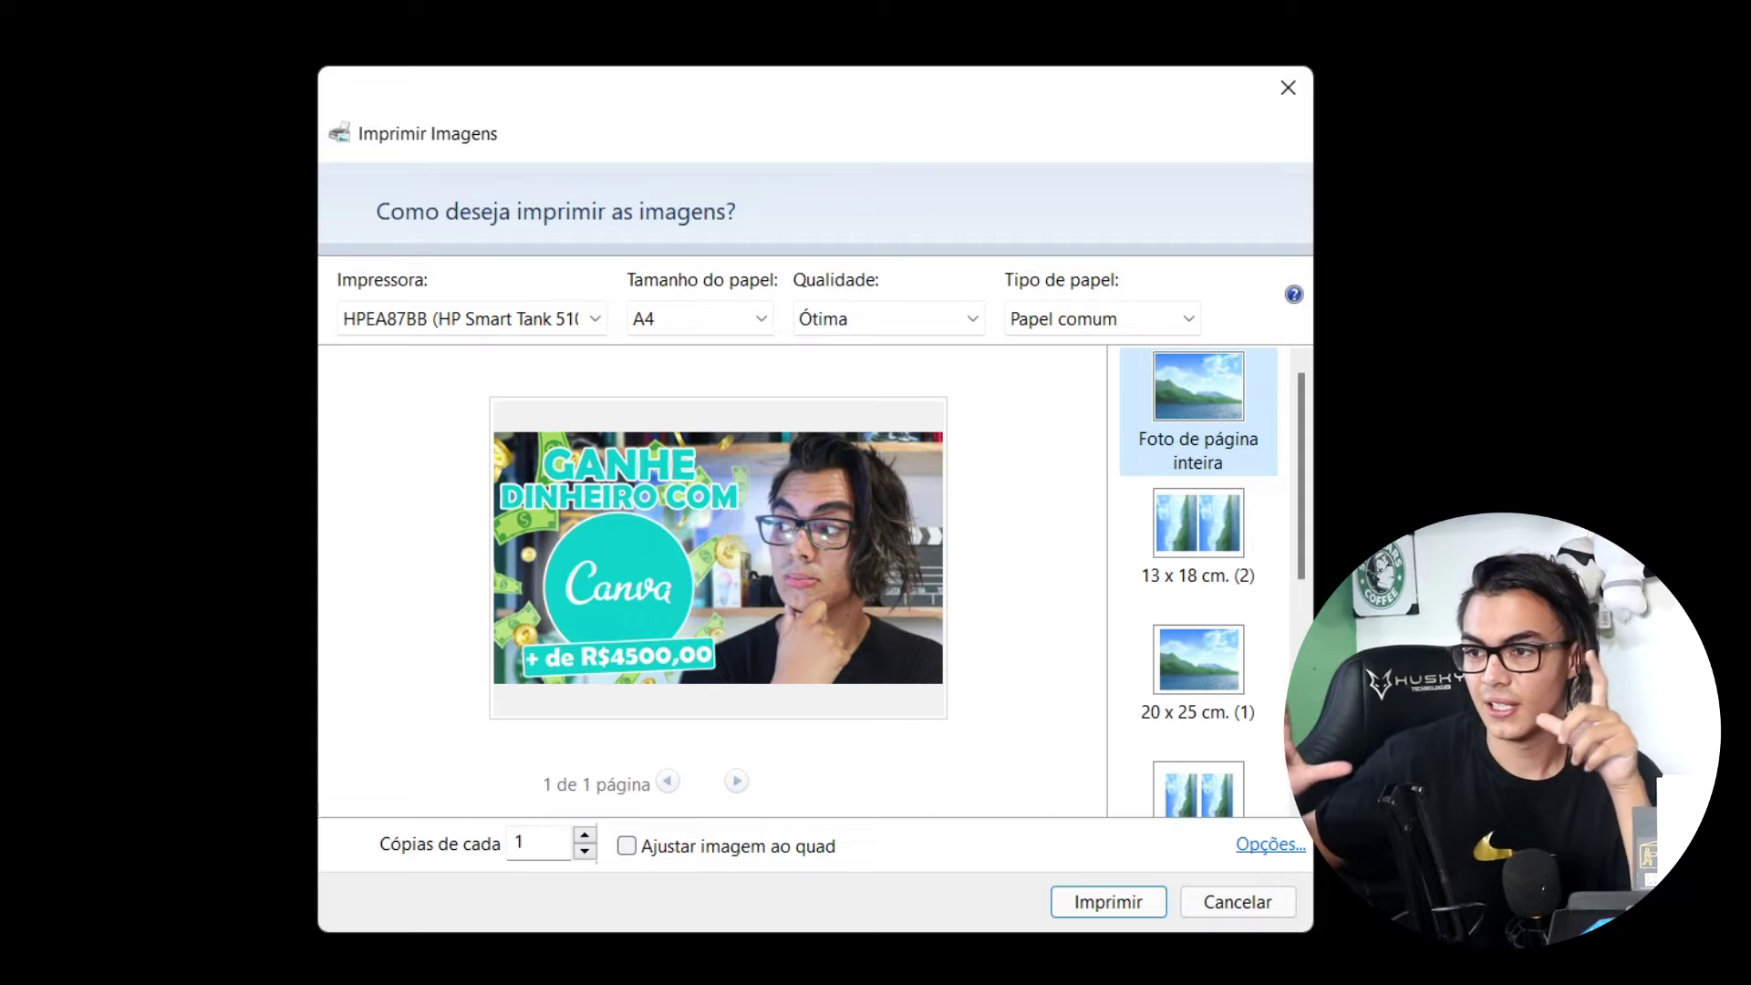
key(Escape)
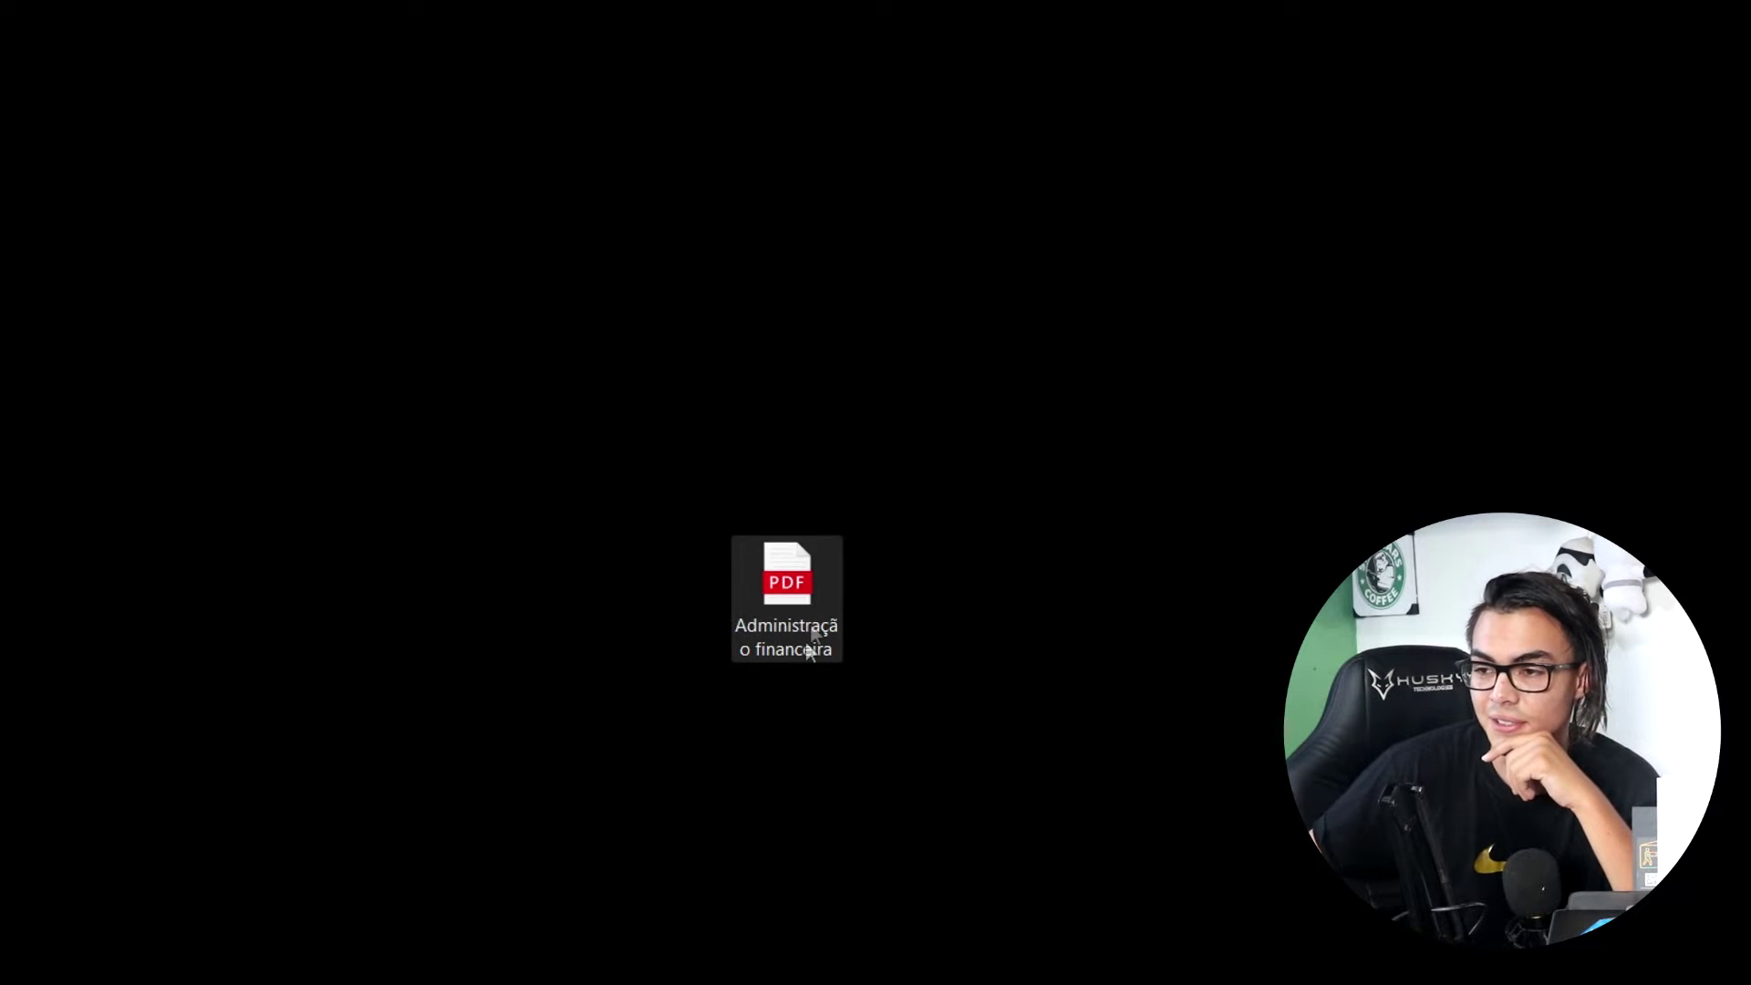
Step: Open the Administração financeira PDF from the desktop and bring up its print settings
double_click(811, 584)
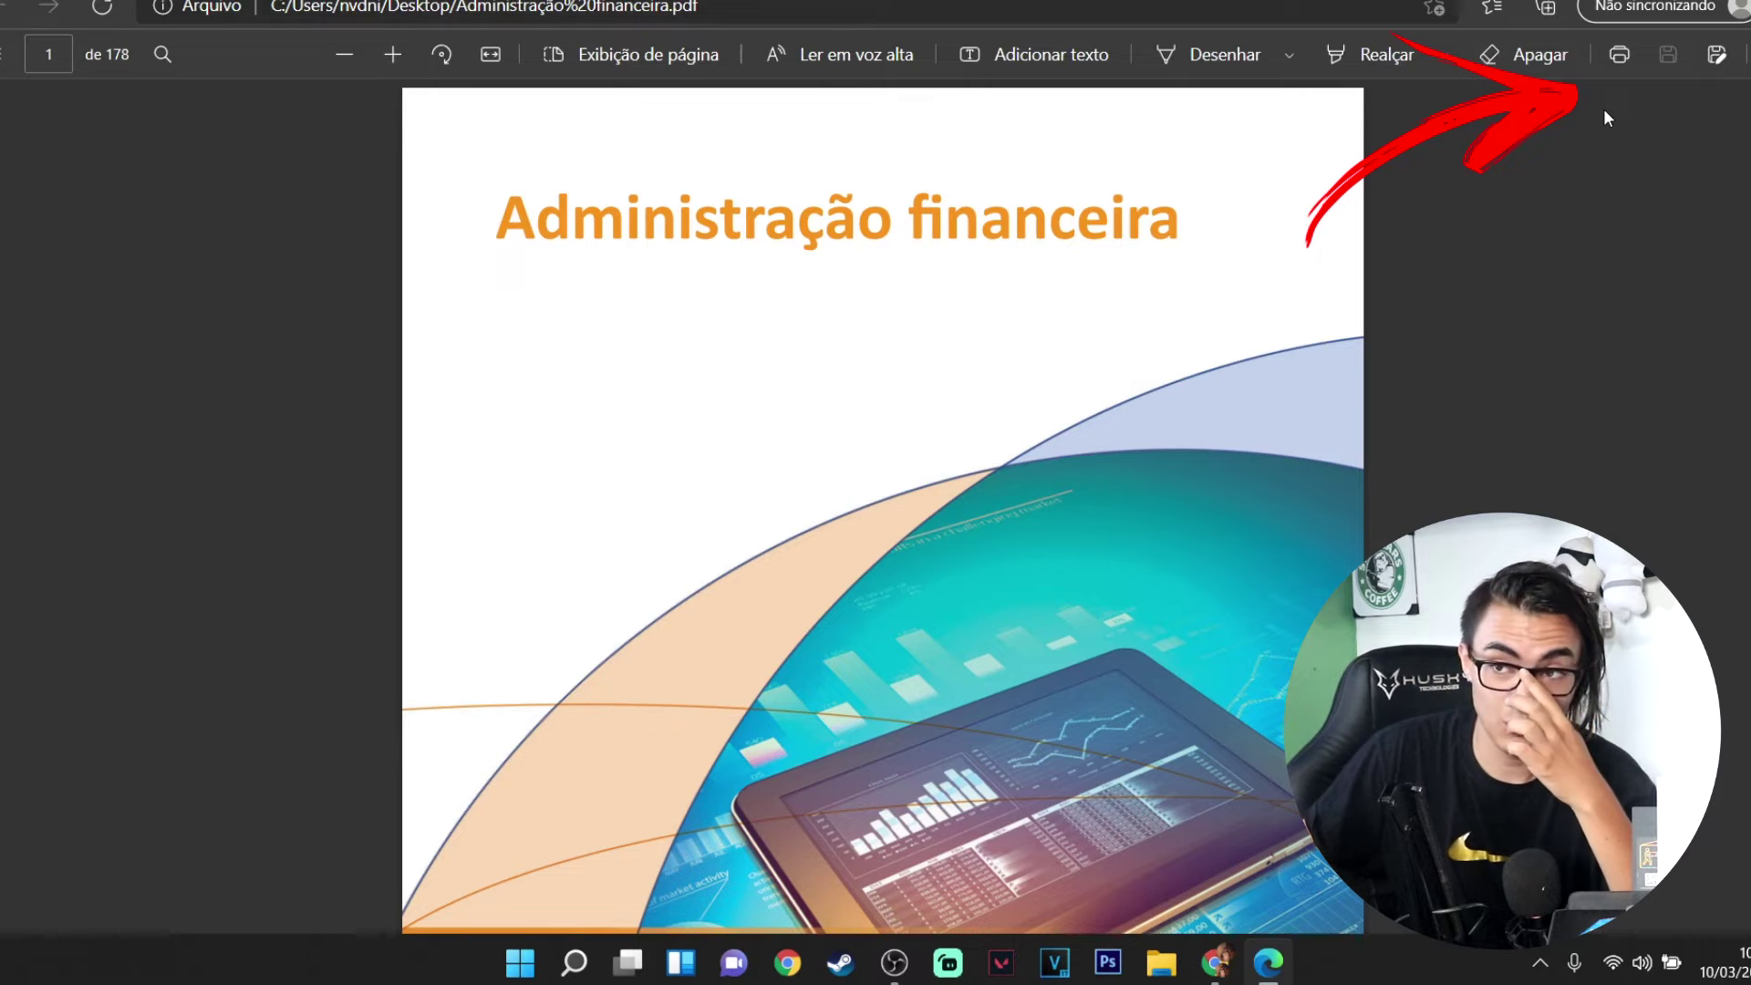
click(1622, 63)
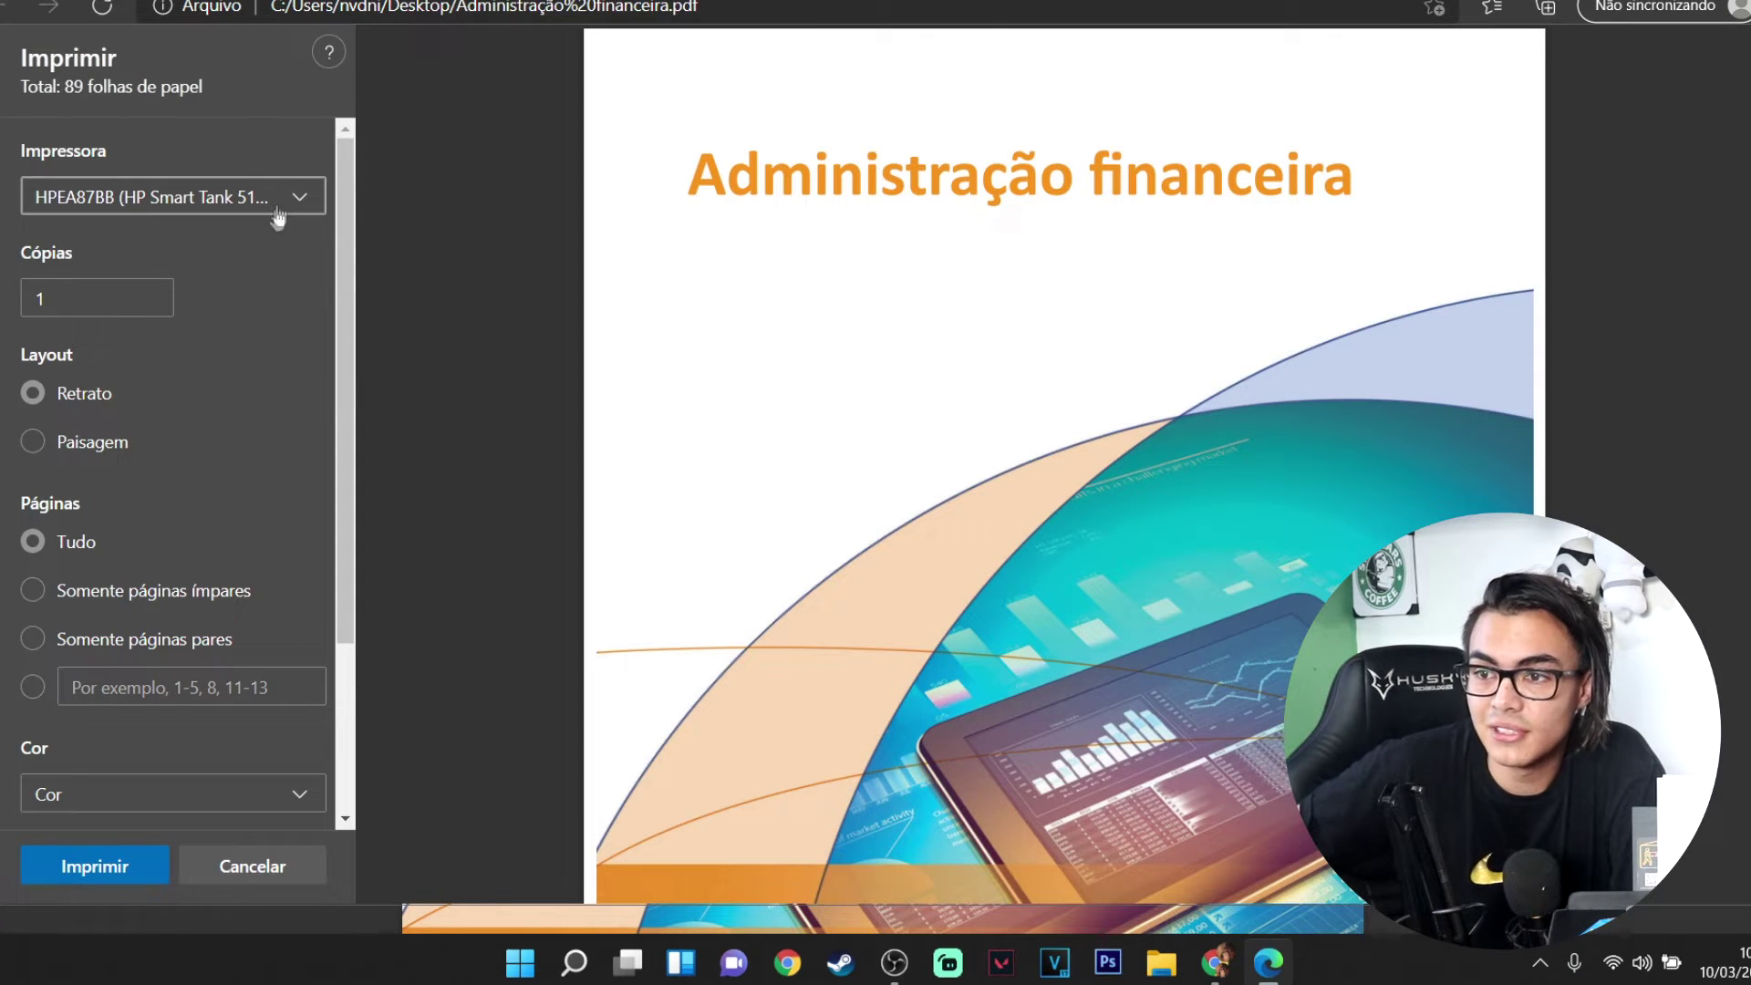
Step: Choose the HPEA87BB (HP Smart Tank 510 series) as the printer for the PDF
click(283, 200)
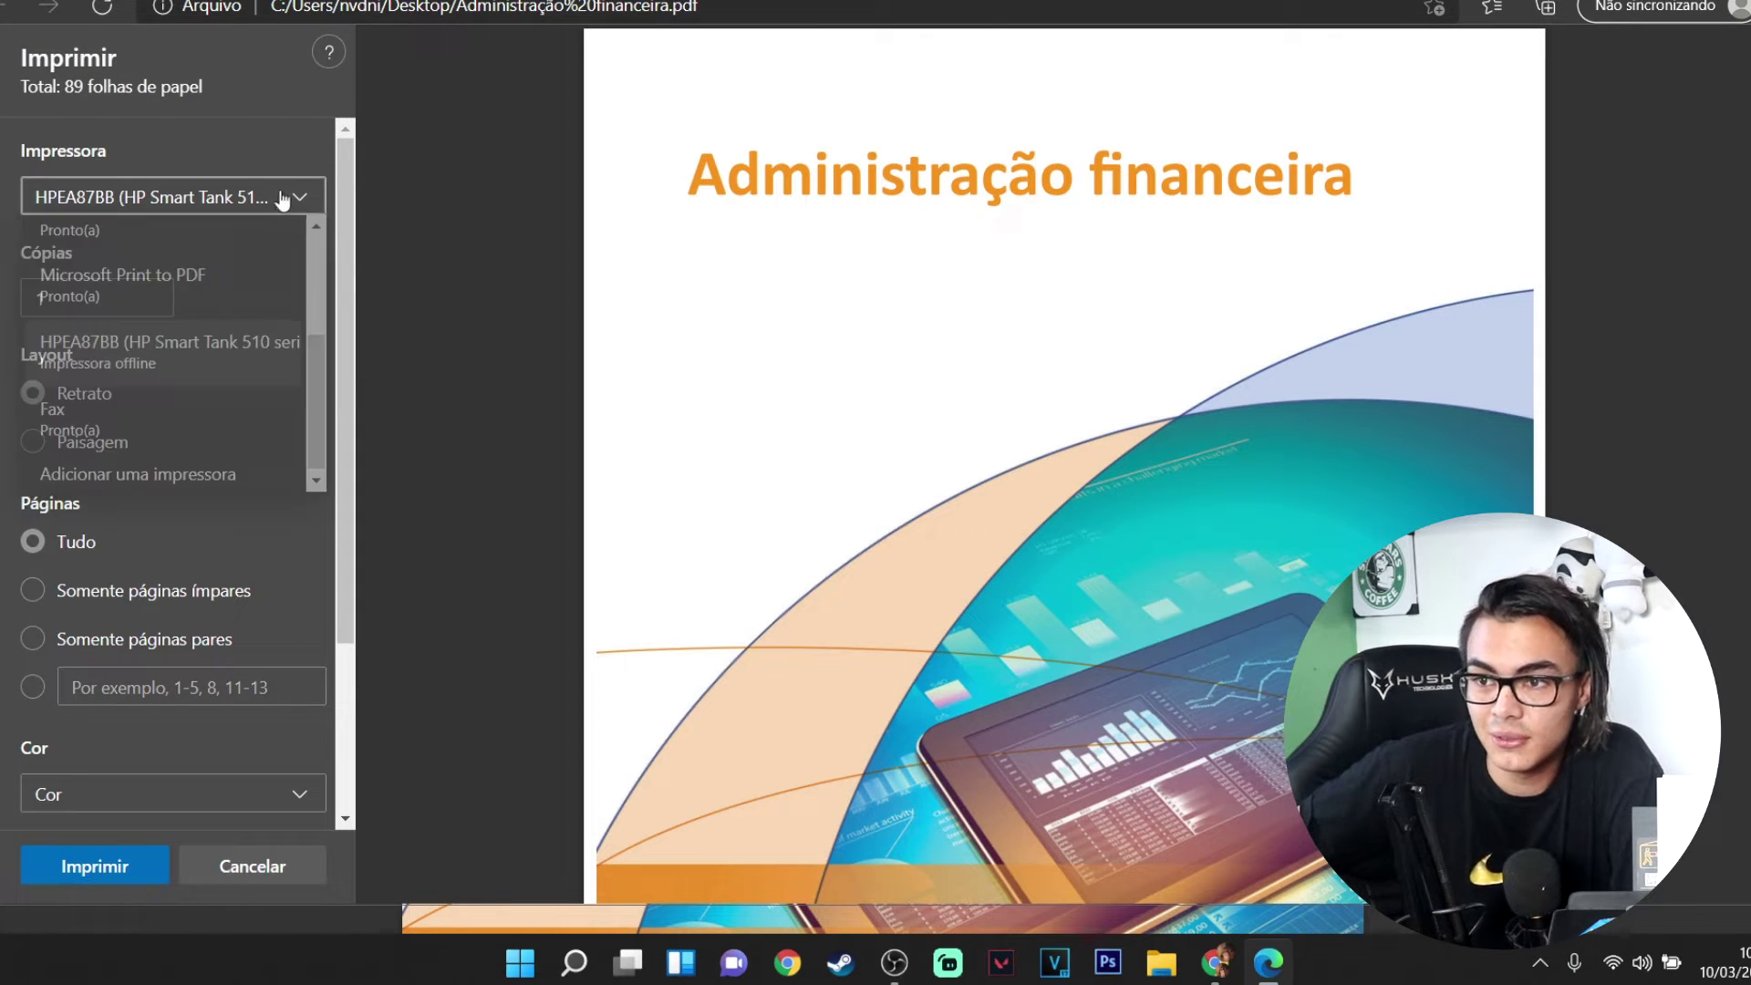
click(141, 359)
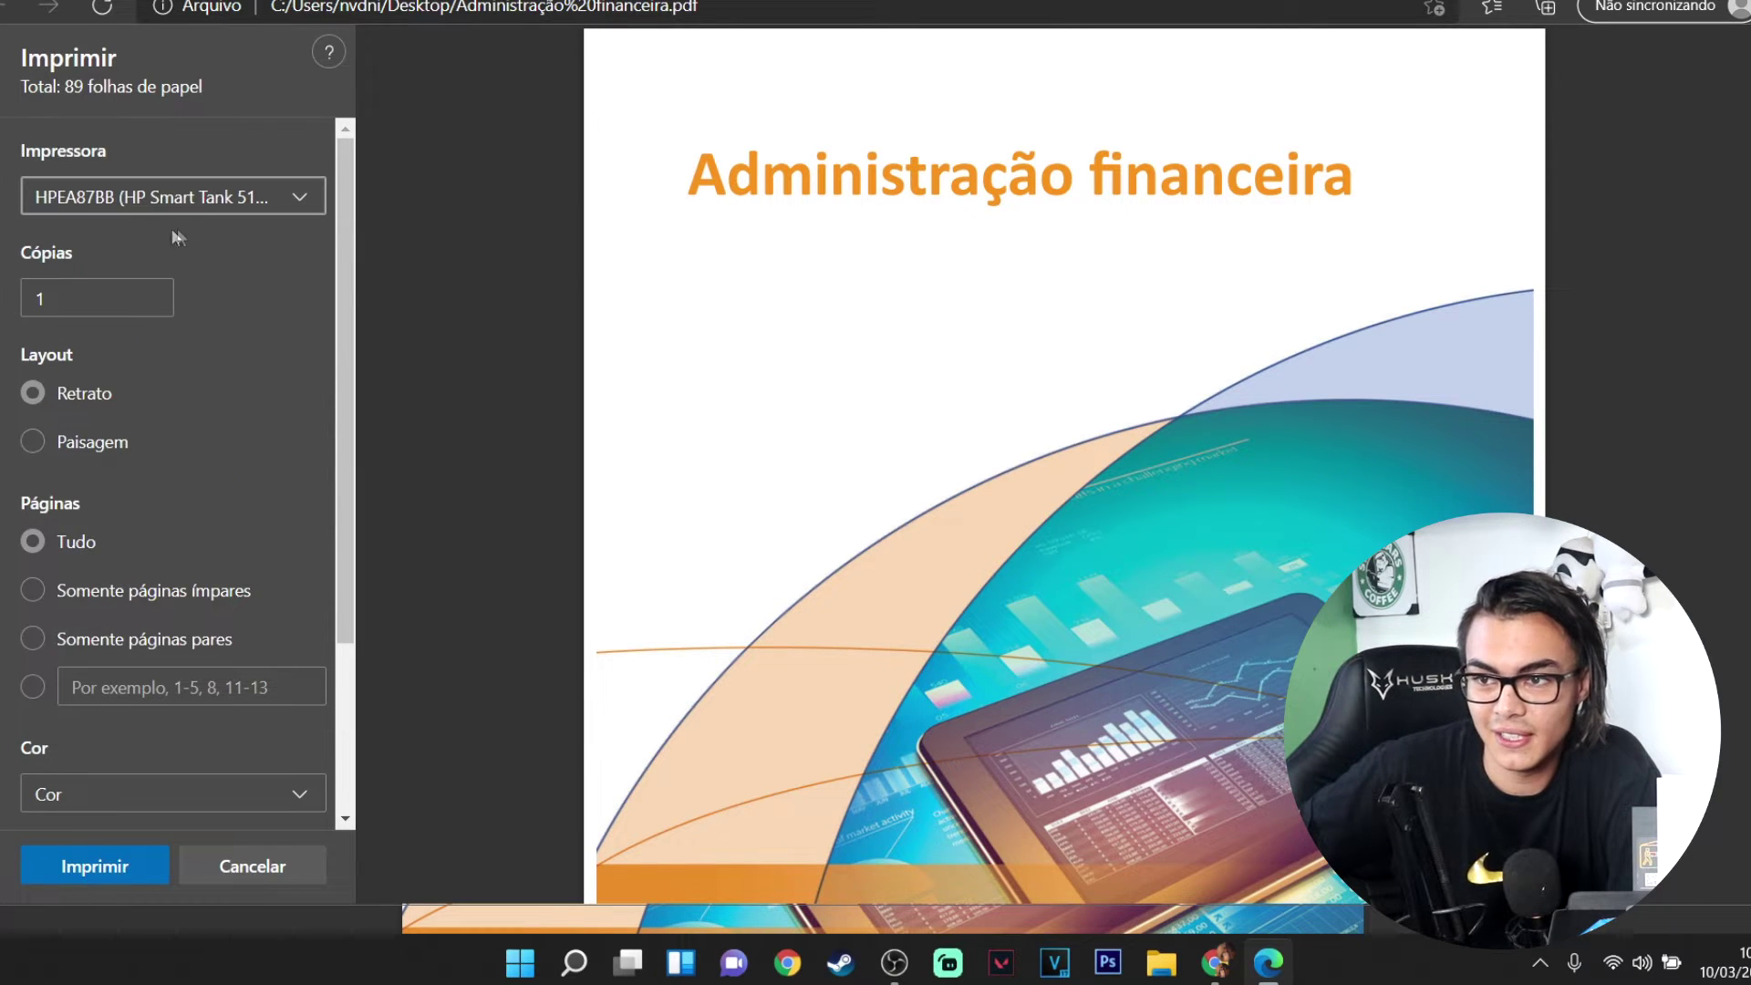
click(182, 203)
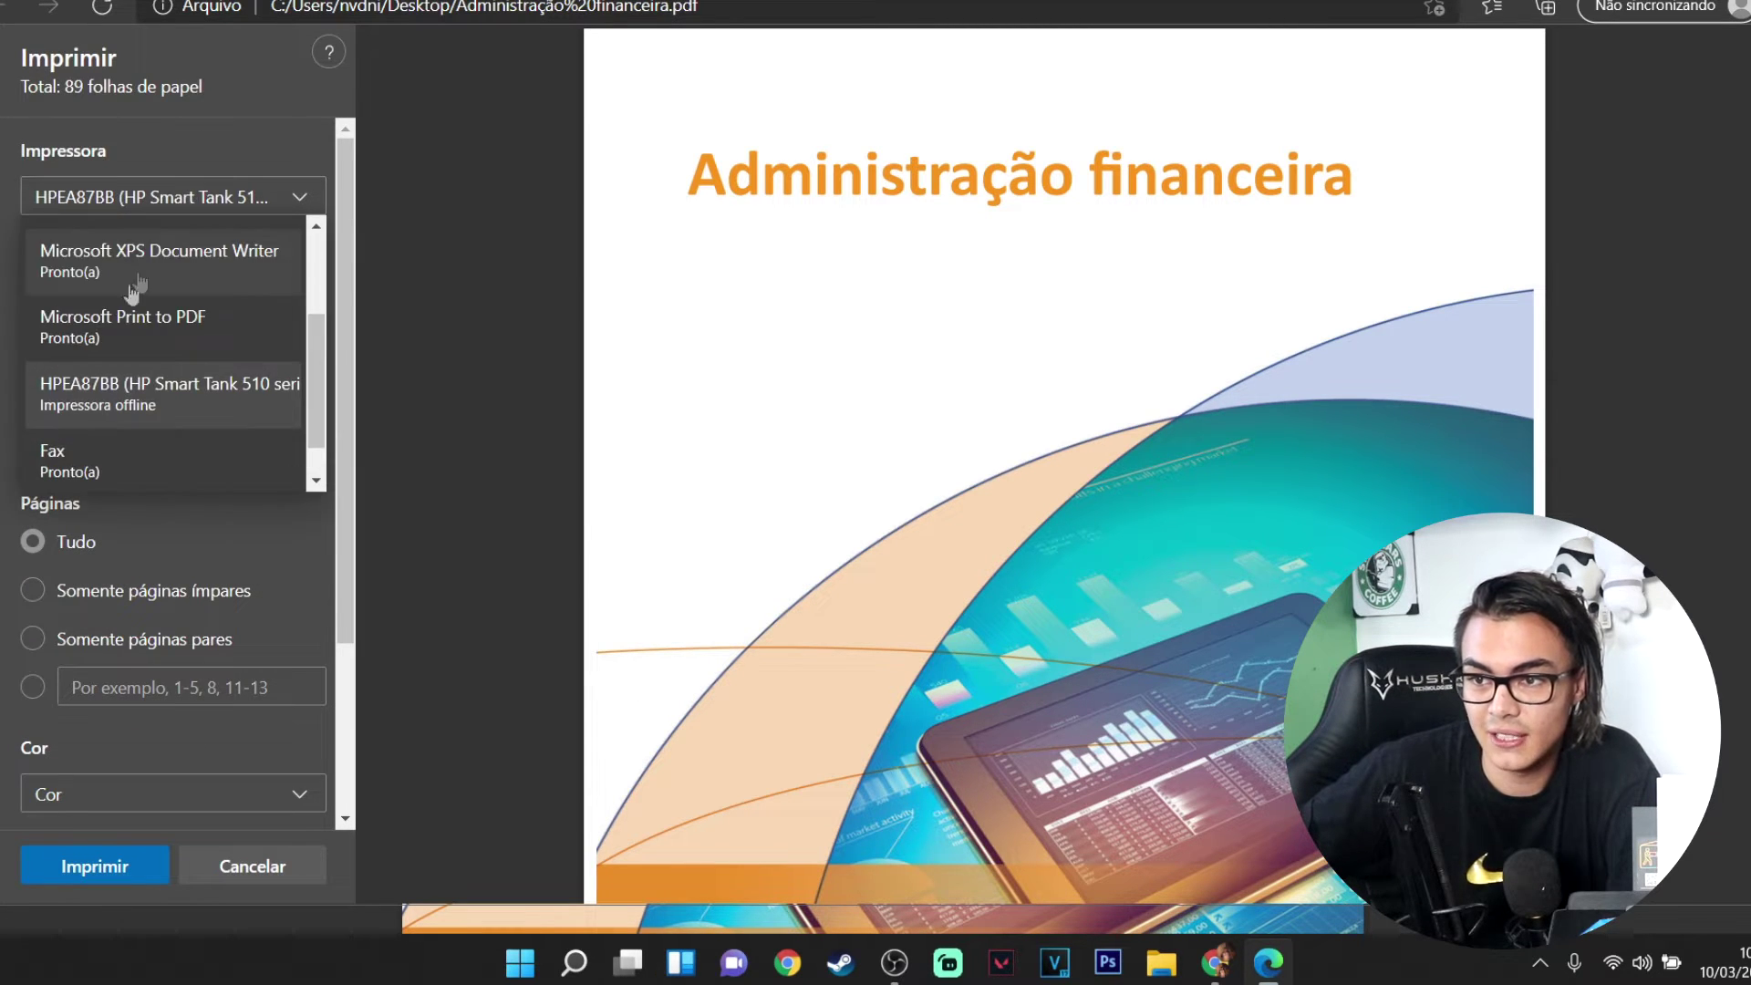
click(155, 415)
Step: Switch the pages to print from all pages to a custom page range
scroll(142, 287, down, 2)
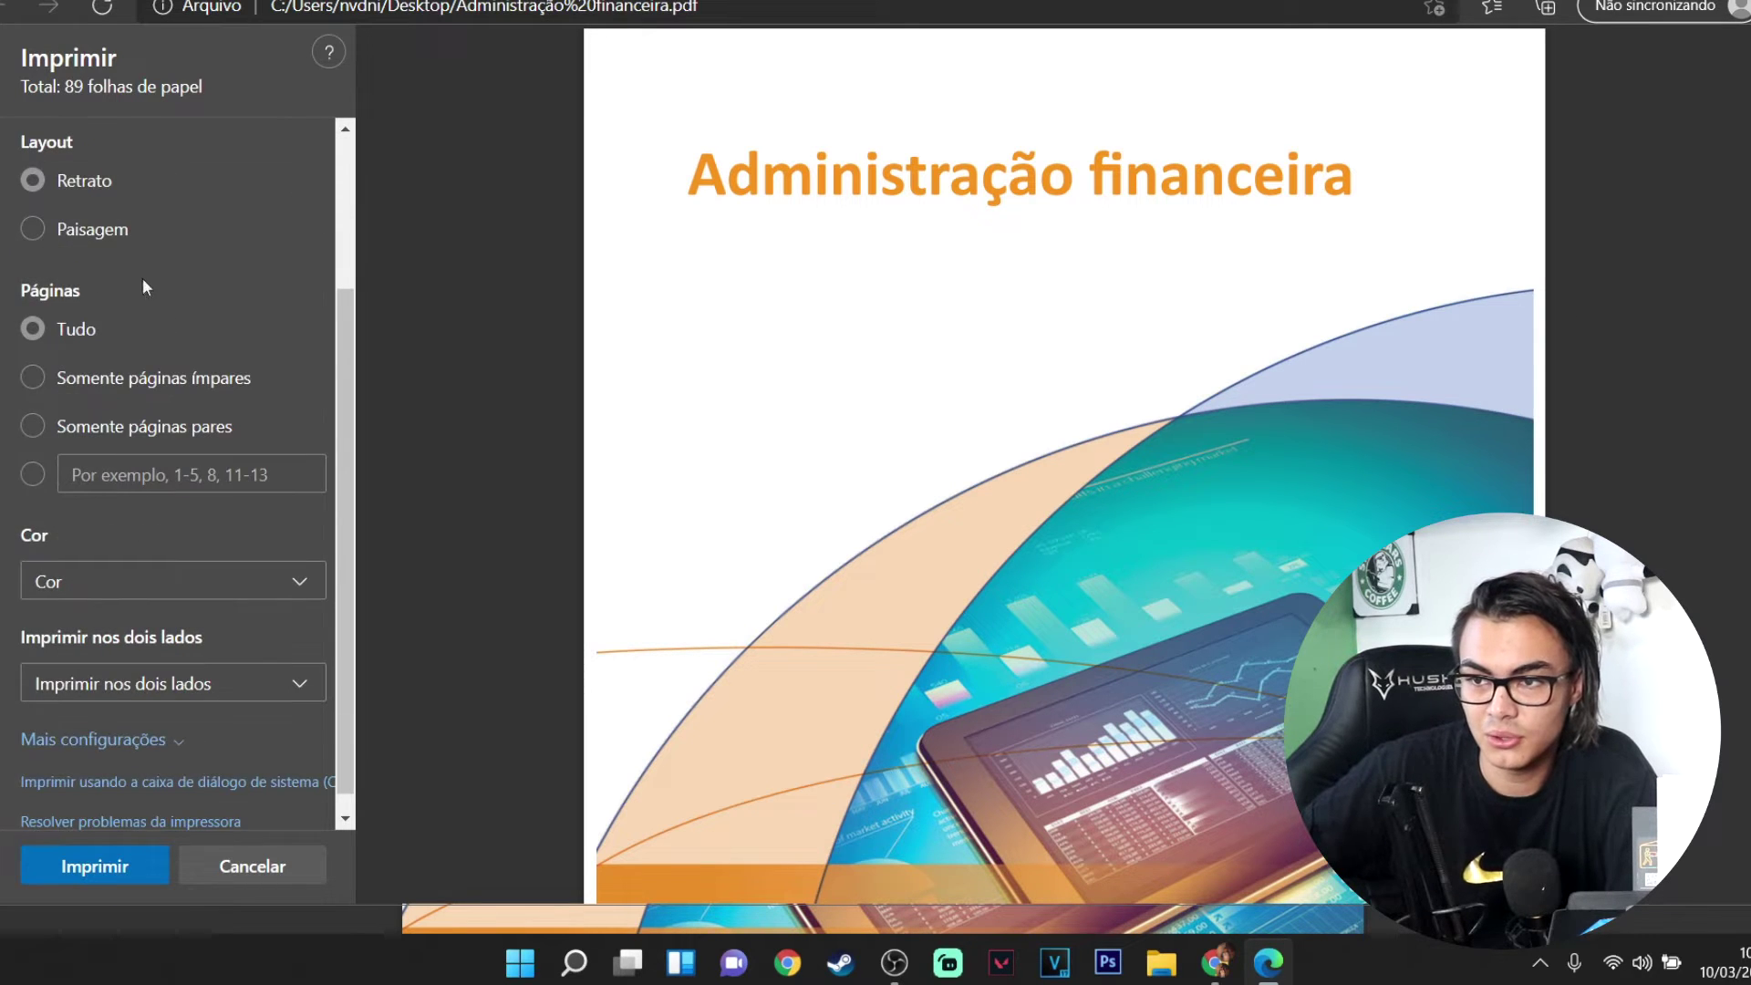
scroll(119, 237, up, 1)
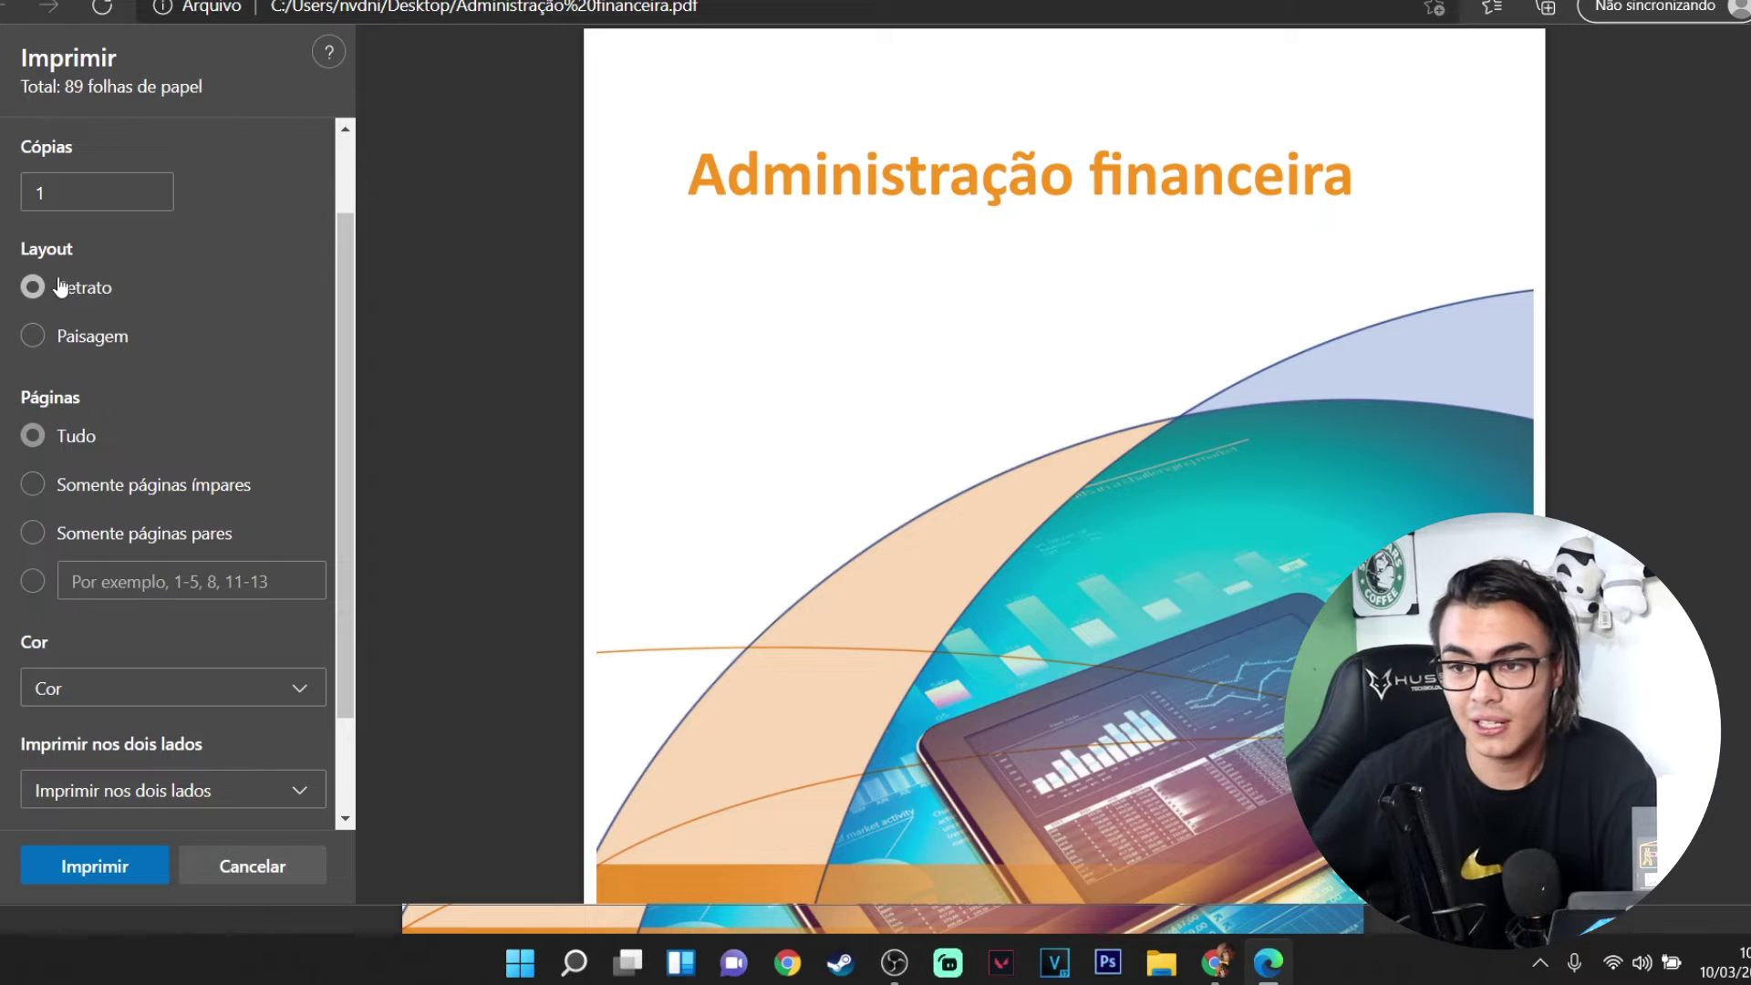
scroll(76, 409, down, 1)
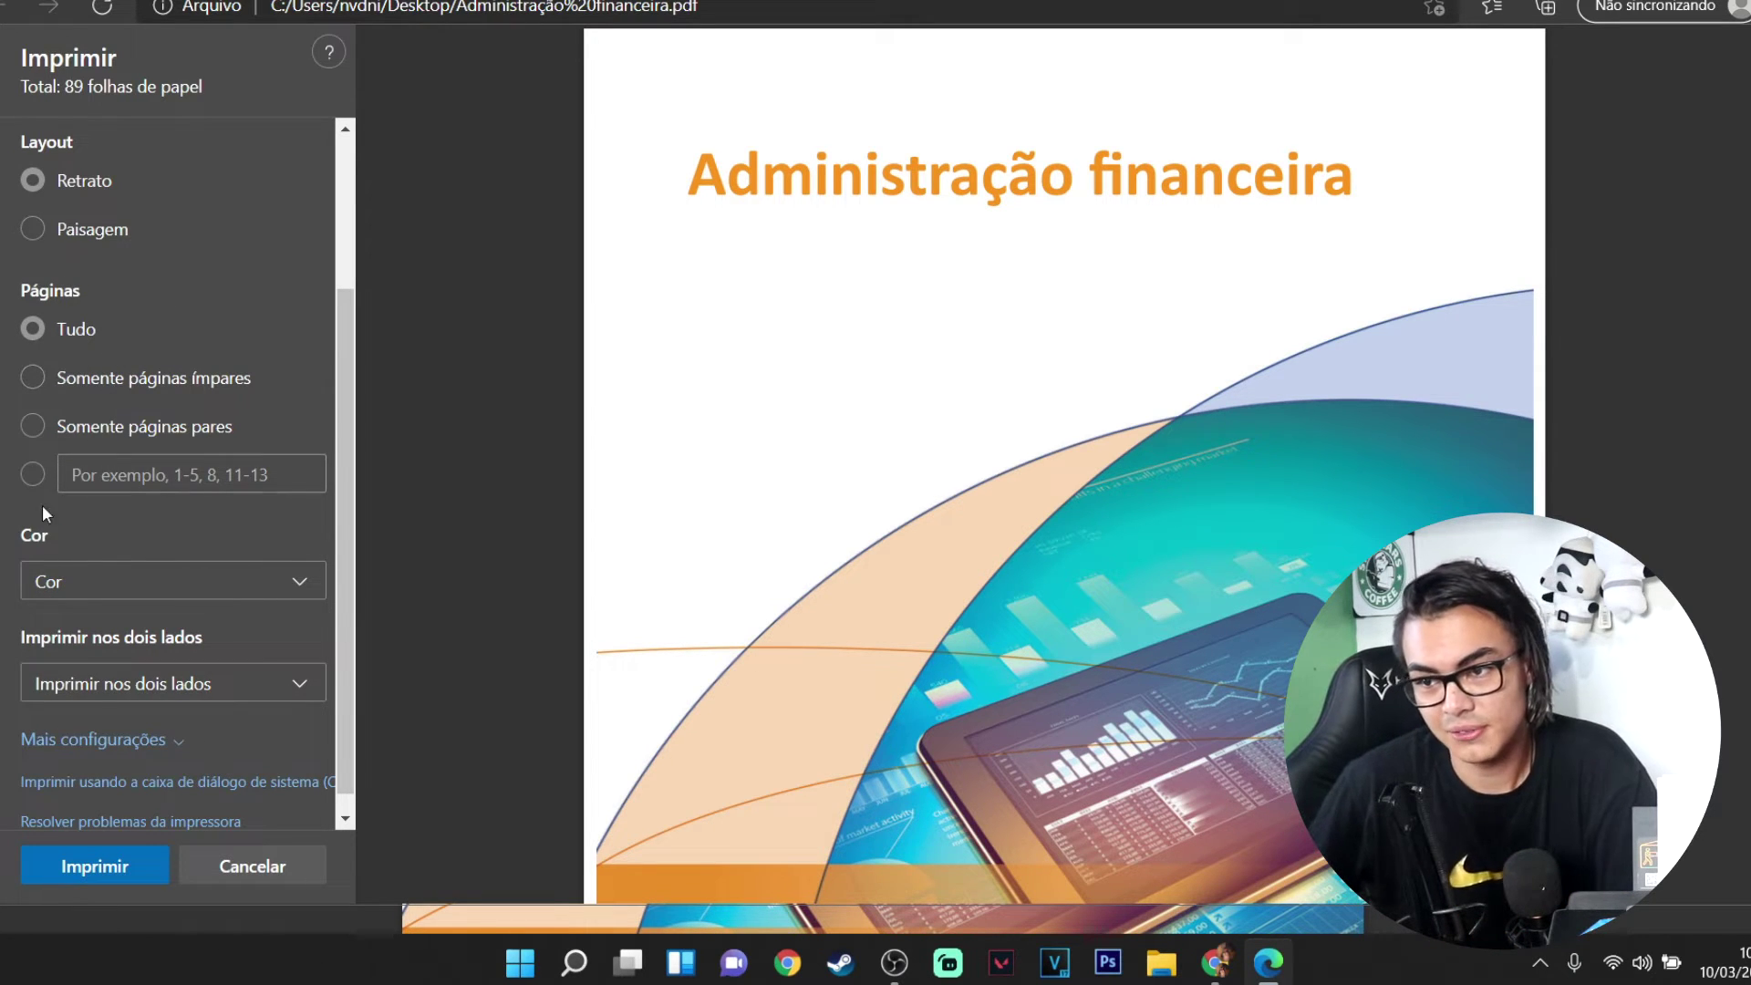
click(31, 483)
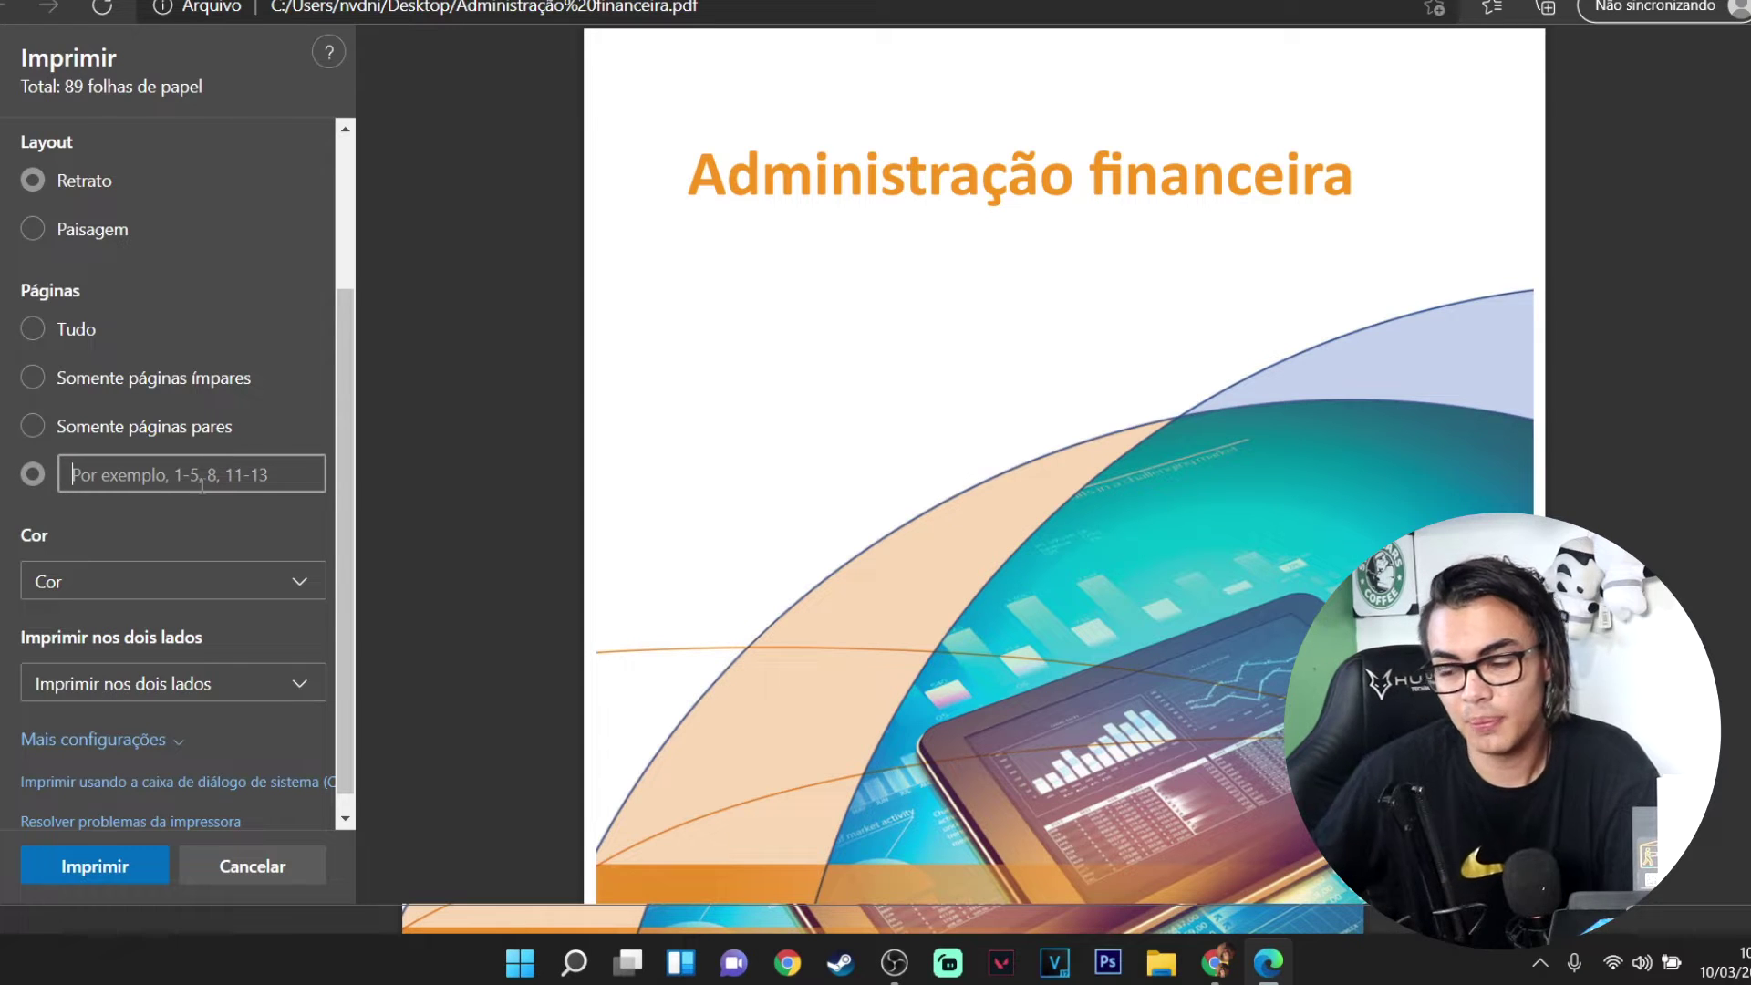